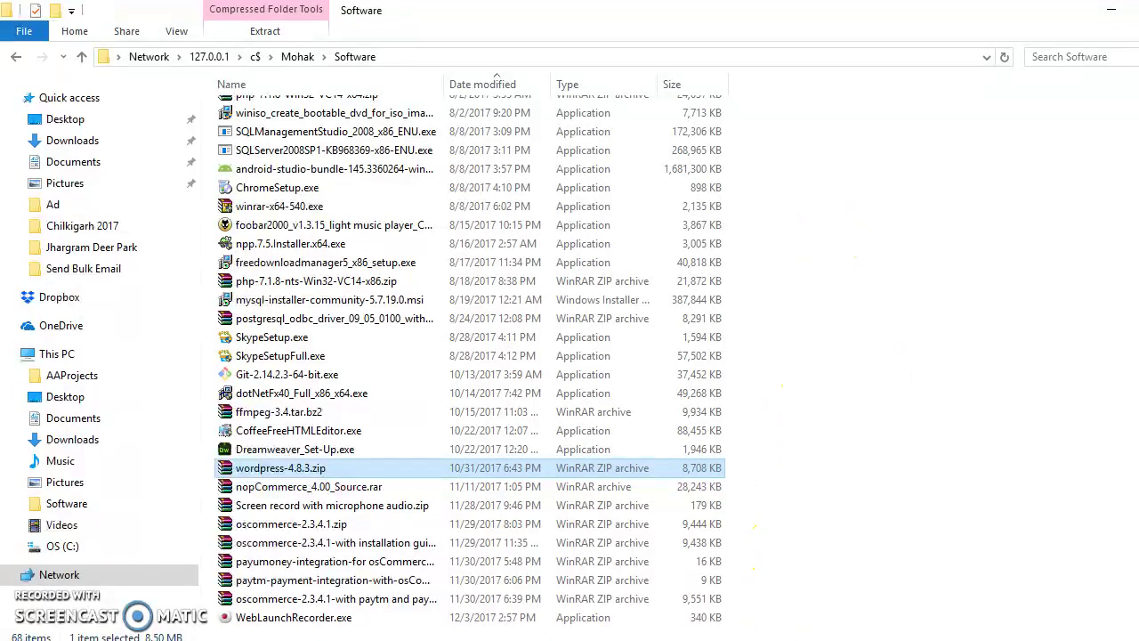
Step: Review the download step in the WordPress install notes
{"action": "key", "text": "alt+Tab"}
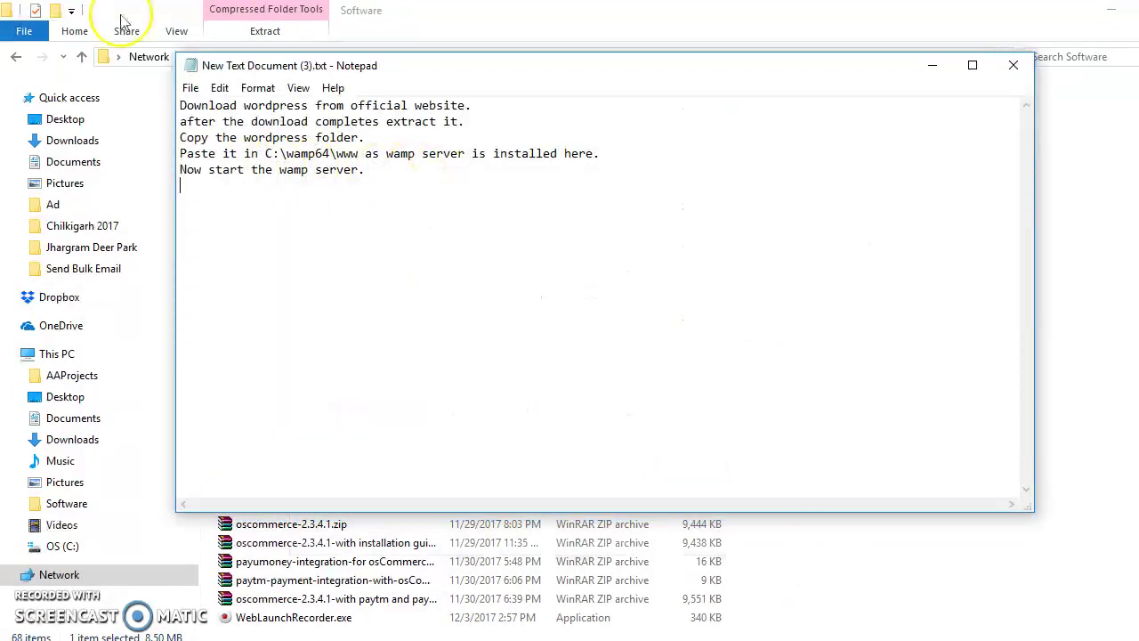
{"action": "left_click_drag", "start_coordinate": [180, 105], "coordinate": [458, 109]}
{"action": "left_click", "coordinate": [933, 67]}
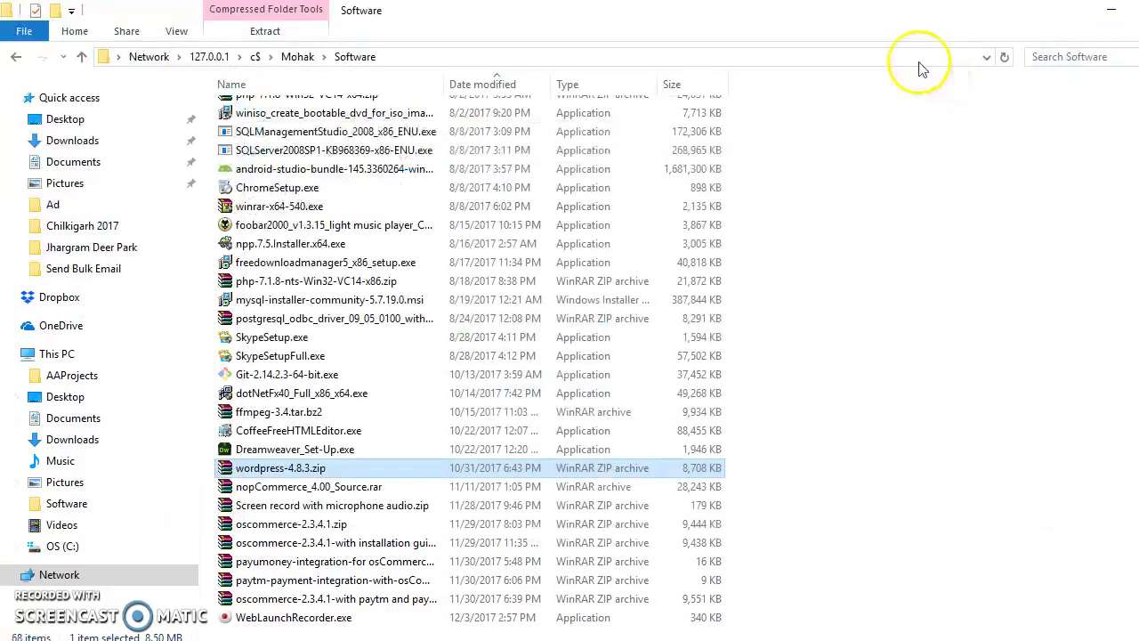
Step: Unblock wordpress-4.8.3.zip and extract it into a wordpress-4.8.3 folder
{"action": "left_click", "coordinate": [941, 419]}
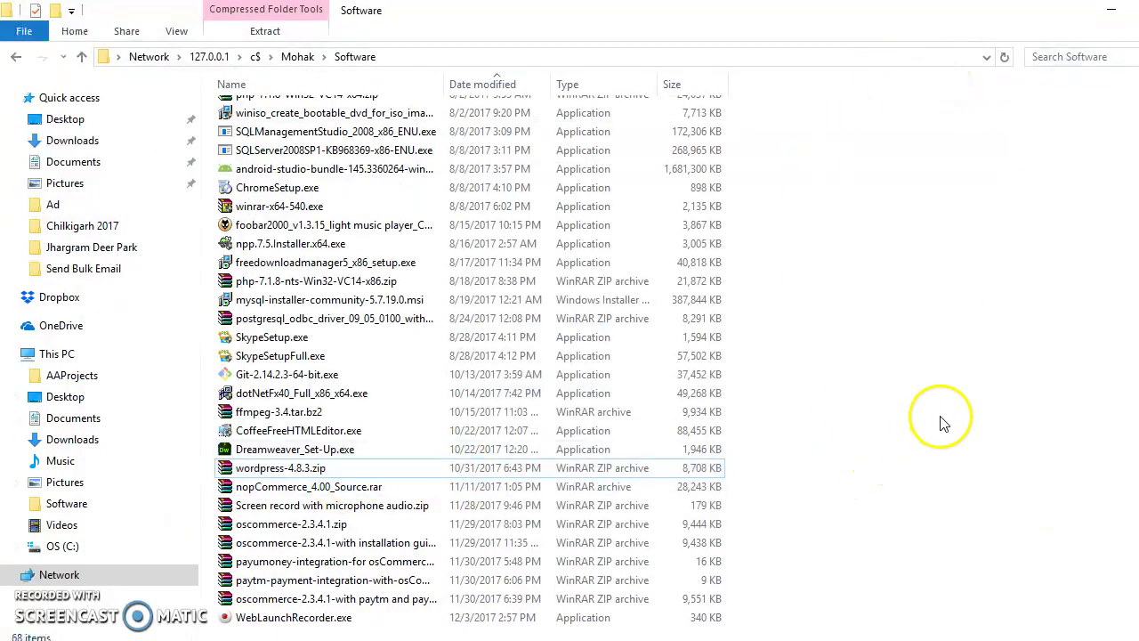
{"action": "left_click", "coordinate": [405, 475]}
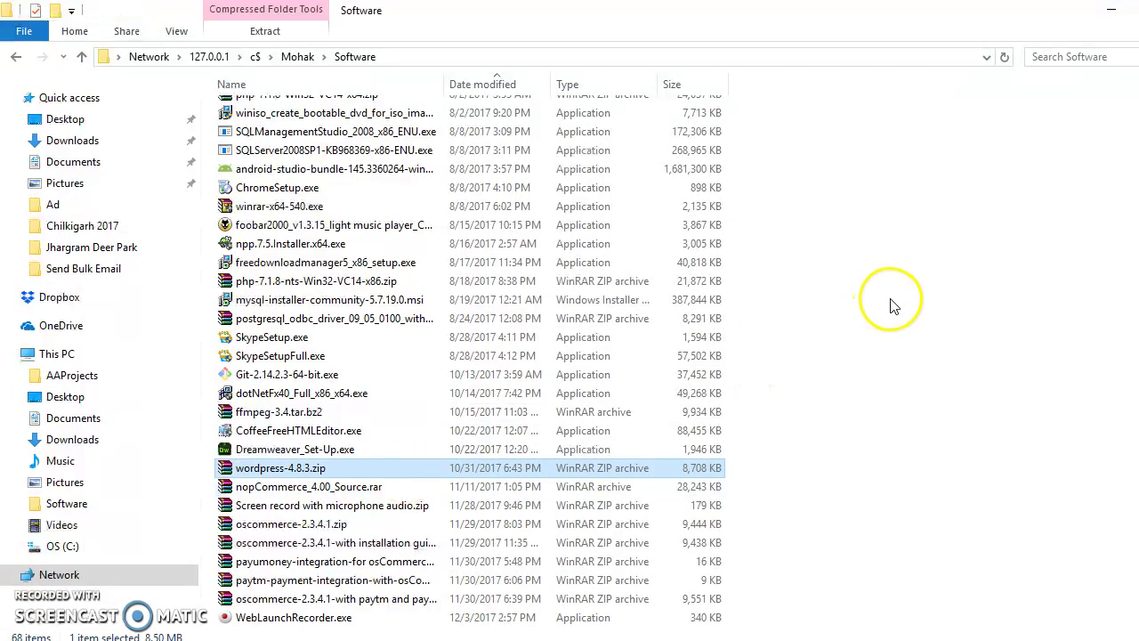
{"action": "scroll", "coordinate": [809, 350], "scroll_direction": "up", "scroll_amount": 2}
{"action": "scroll", "coordinate": [804, 427], "scroll_direction": "down", "scroll_amount": 2}
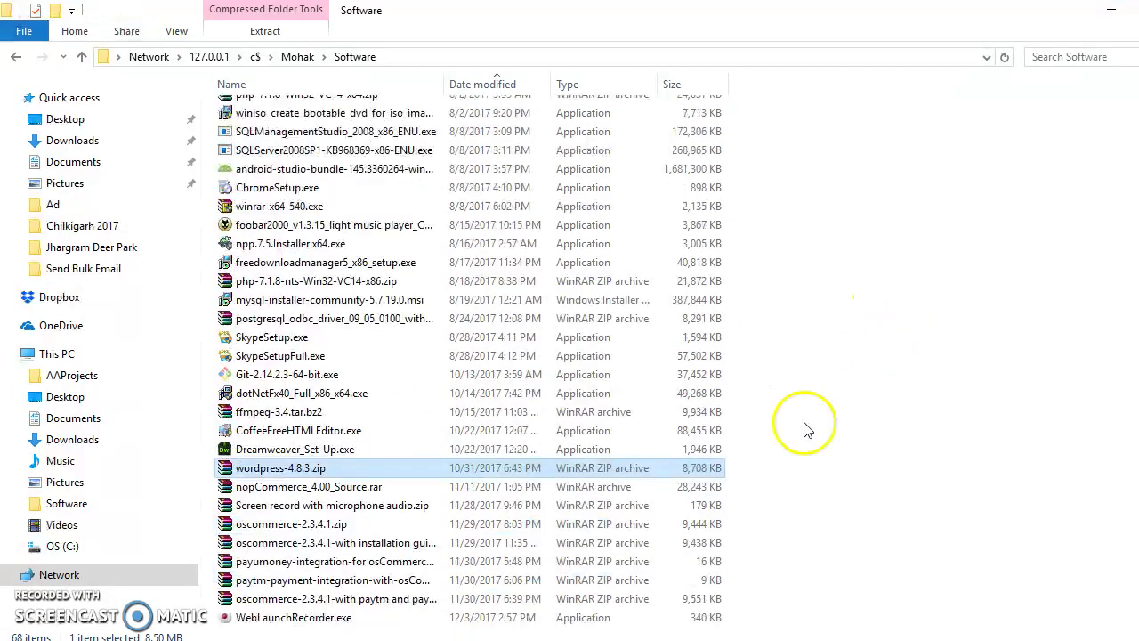
{"action": "right_click", "coordinate": [398, 472]}
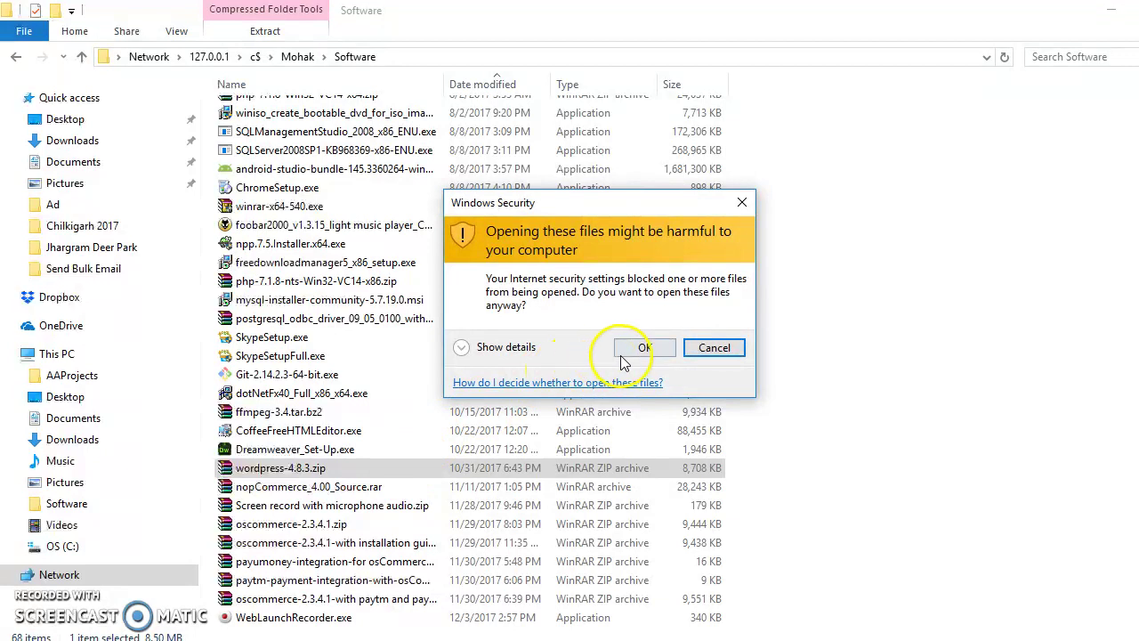
{"action": "left_click", "coordinate": [789, 349]}
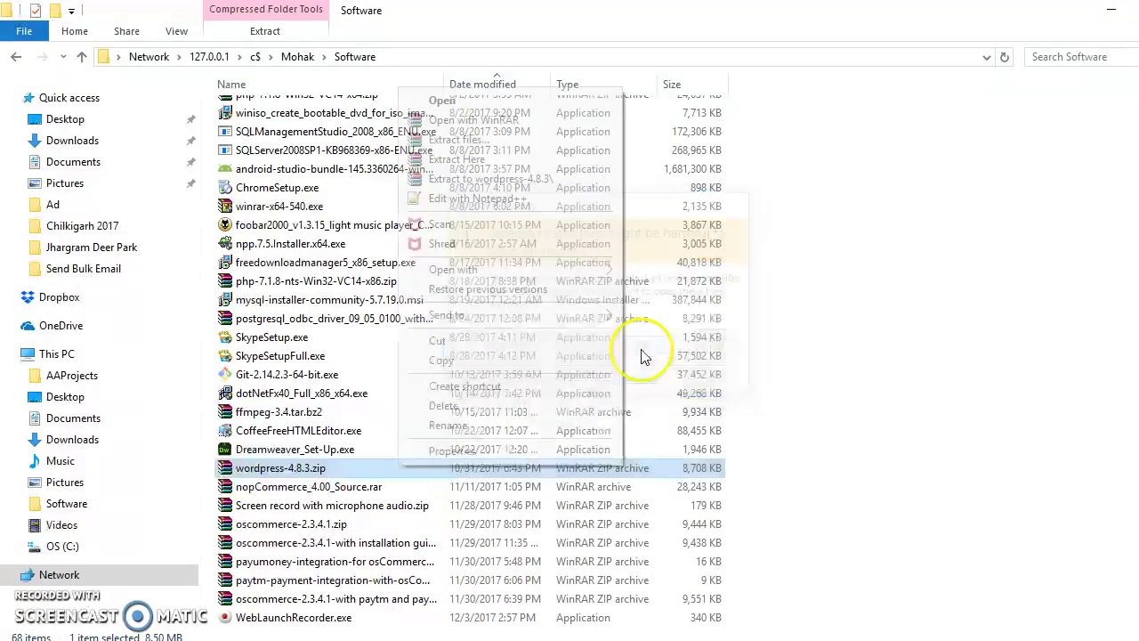
{"action": "left_click", "coordinate": [510, 181]}
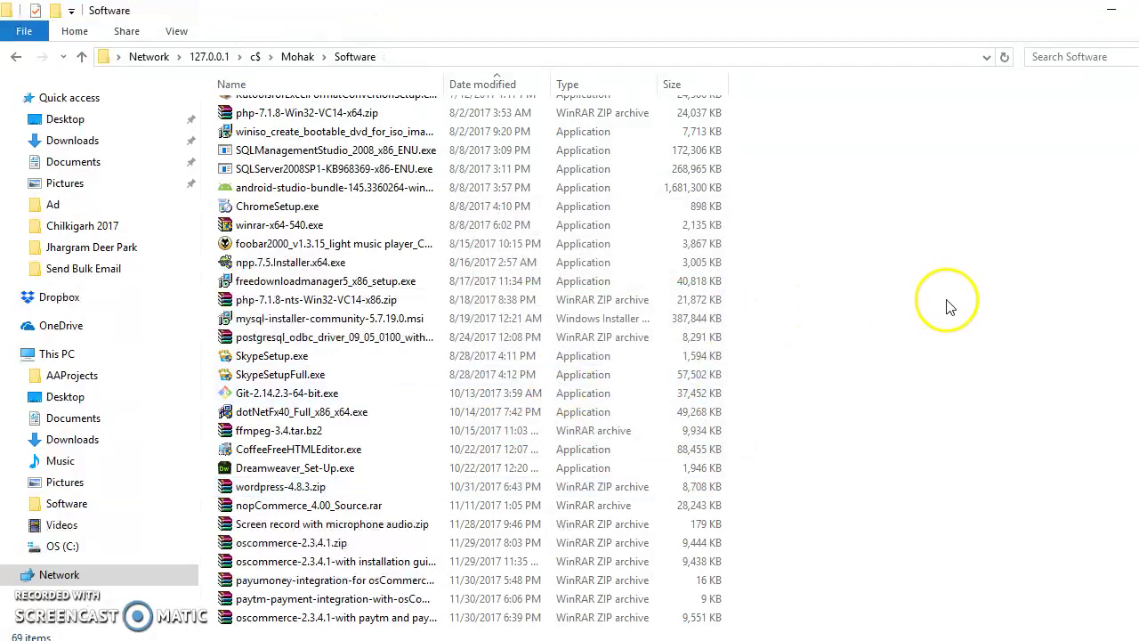
Step: Check the inner wordpress folder's files, then cut the folder for moving
{"action": "scroll", "coordinate": [951, 308], "scroll_direction": "up", "scroll_amount": 13}
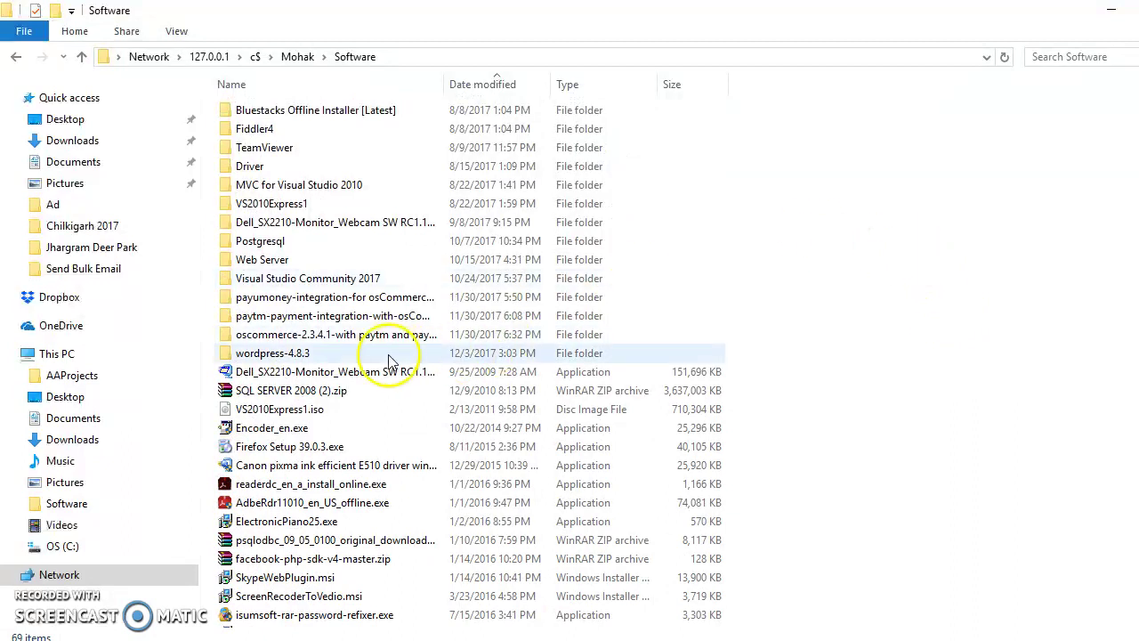
{"action": "double_click", "coordinate": [369, 358]}
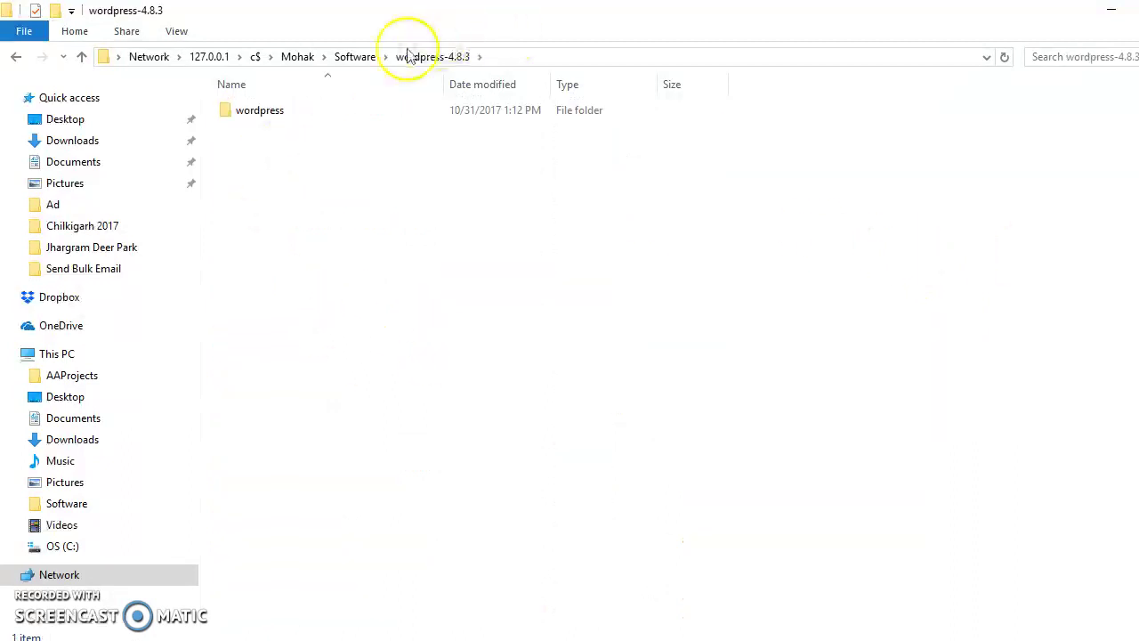
{"action": "left_click", "coordinate": [339, 113]}
{"action": "double_click", "coordinate": [338, 115]}
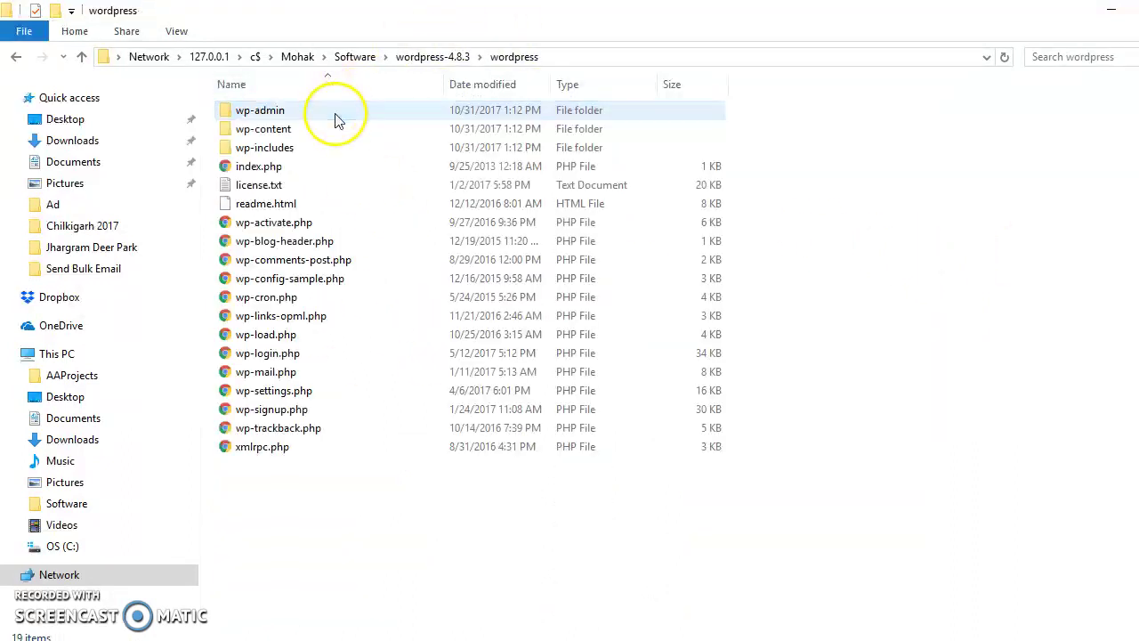
{"action": "left_click", "coordinate": [442, 59]}
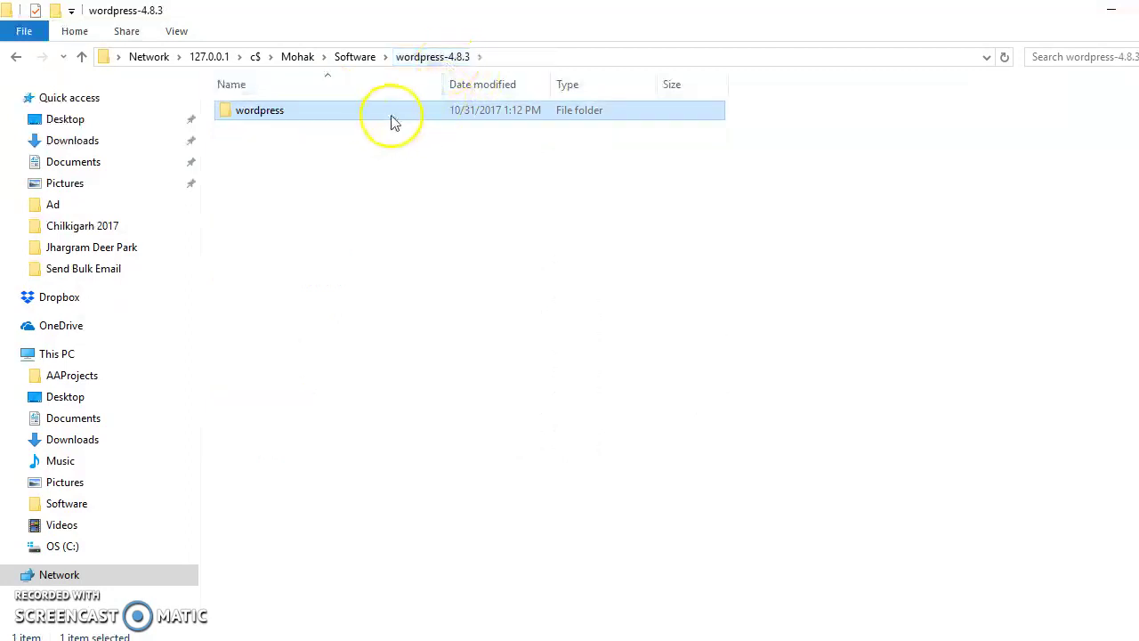
{"action": "right_click", "coordinate": [392, 114]}
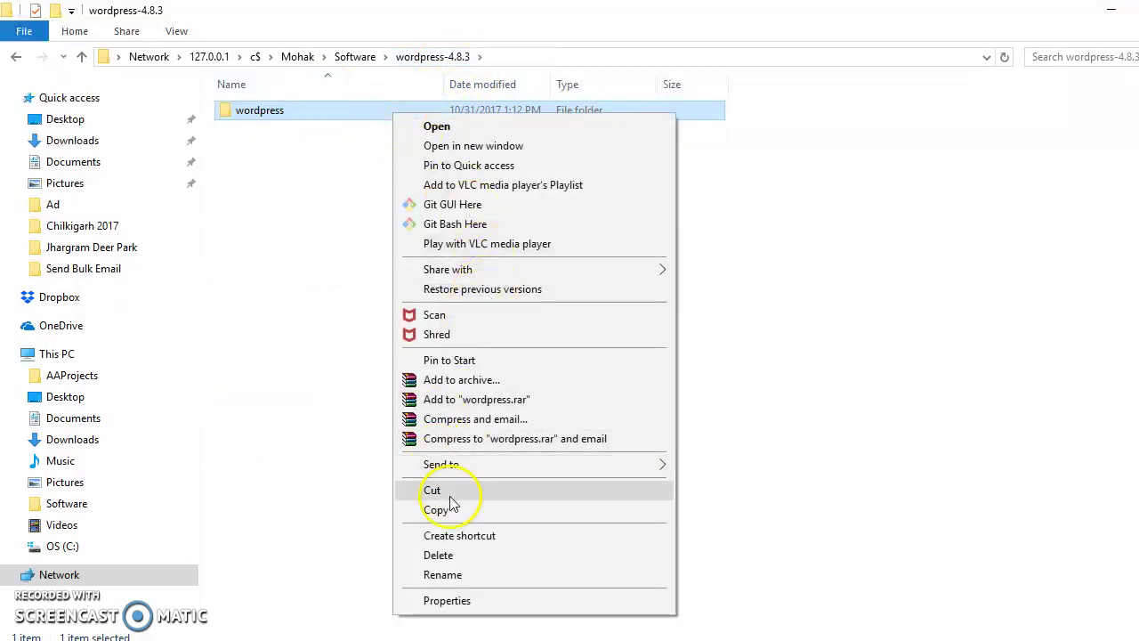
{"action": "left_click", "coordinate": [445, 490]}
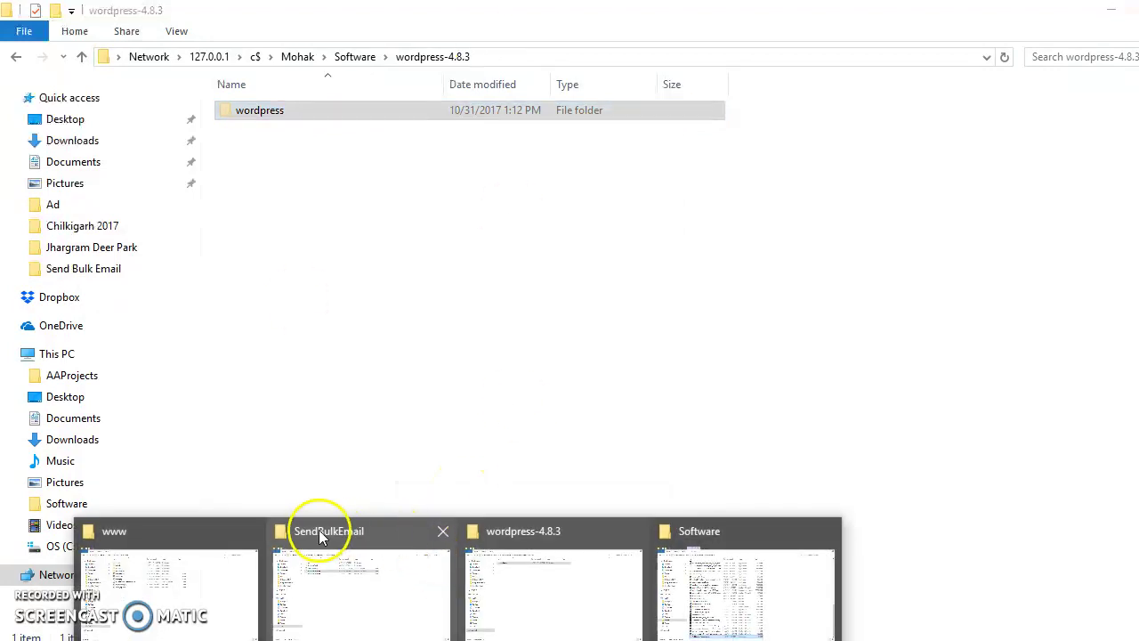
{"action": "left_click", "coordinate": [166, 534]}
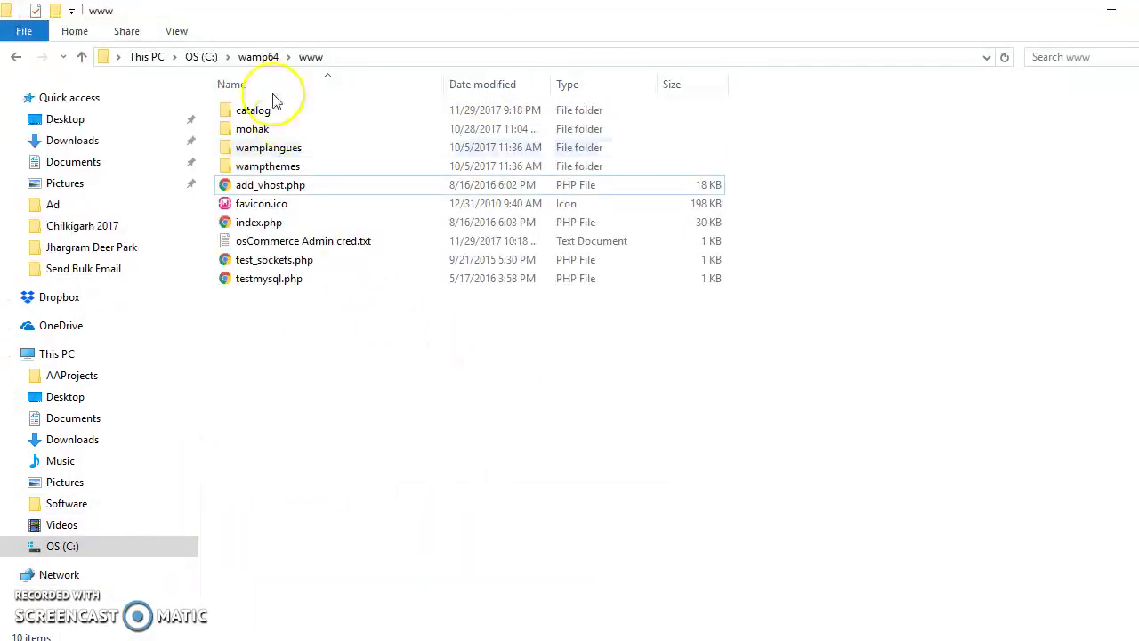
{"action": "left_click", "coordinate": [356, 56]}
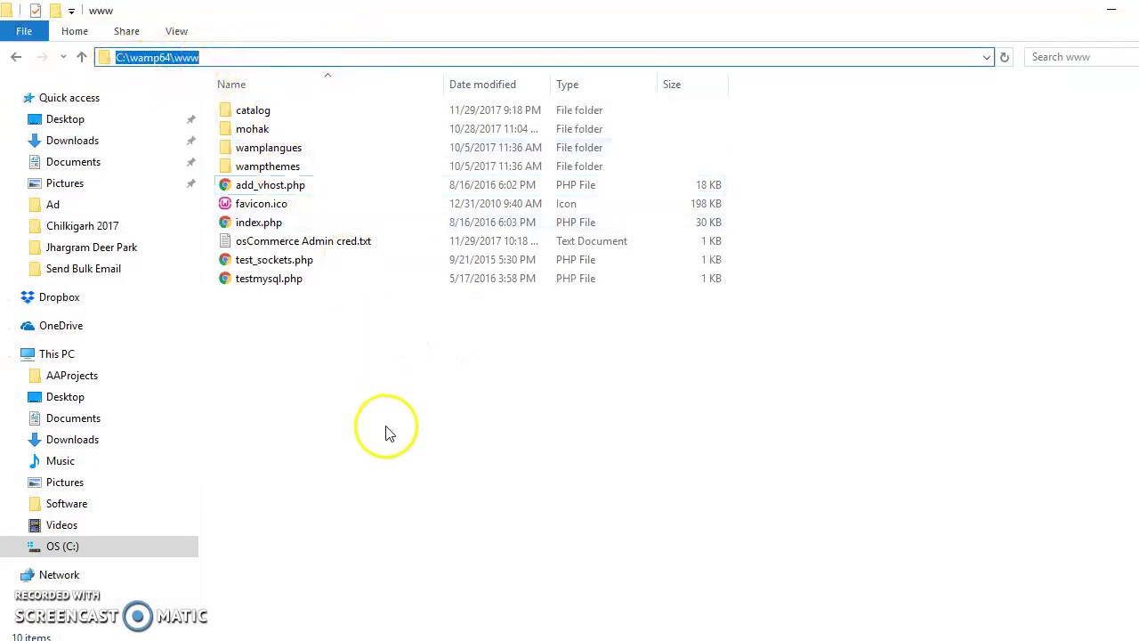
{"action": "left_click", "coordinate": [369, 396]}
{"action": "left_click", "coordinate": [365, 62]}
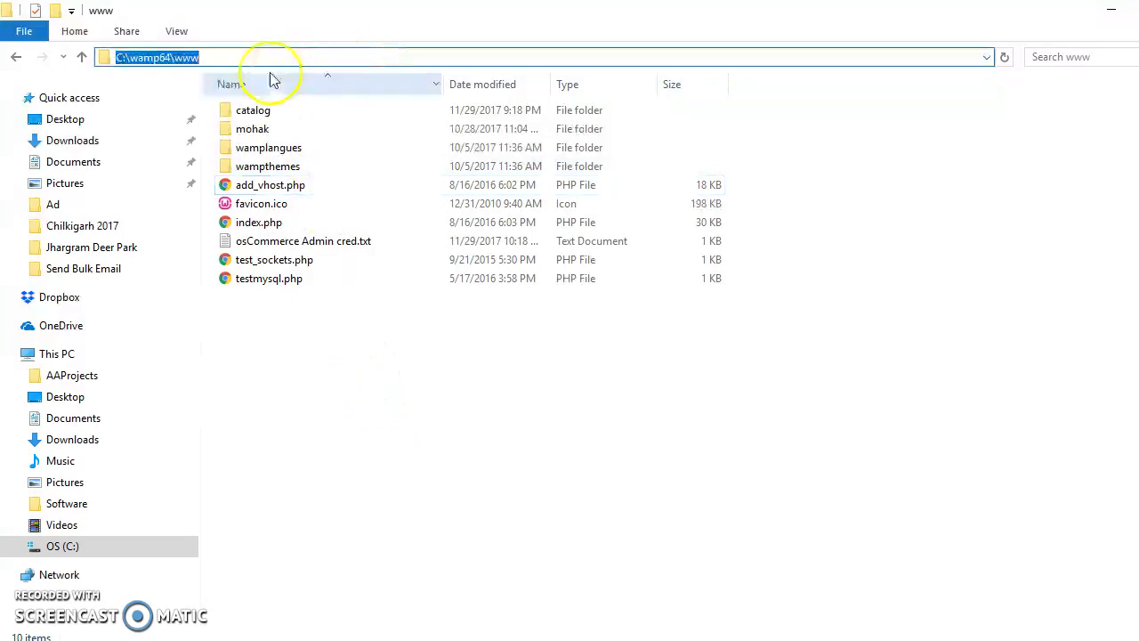
{"action": "left_click", "coordinate": [338, 331]}
{"action": "right_click", "coordinate": [339, 336]}
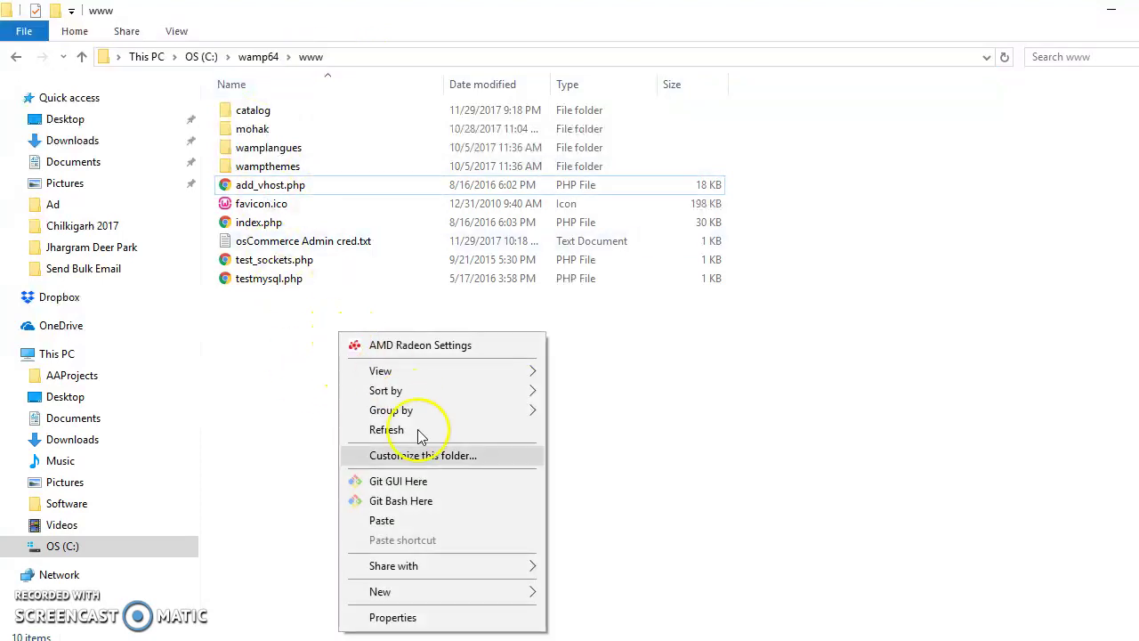
{"action": "left_click", "coordinate": [382, 521]}
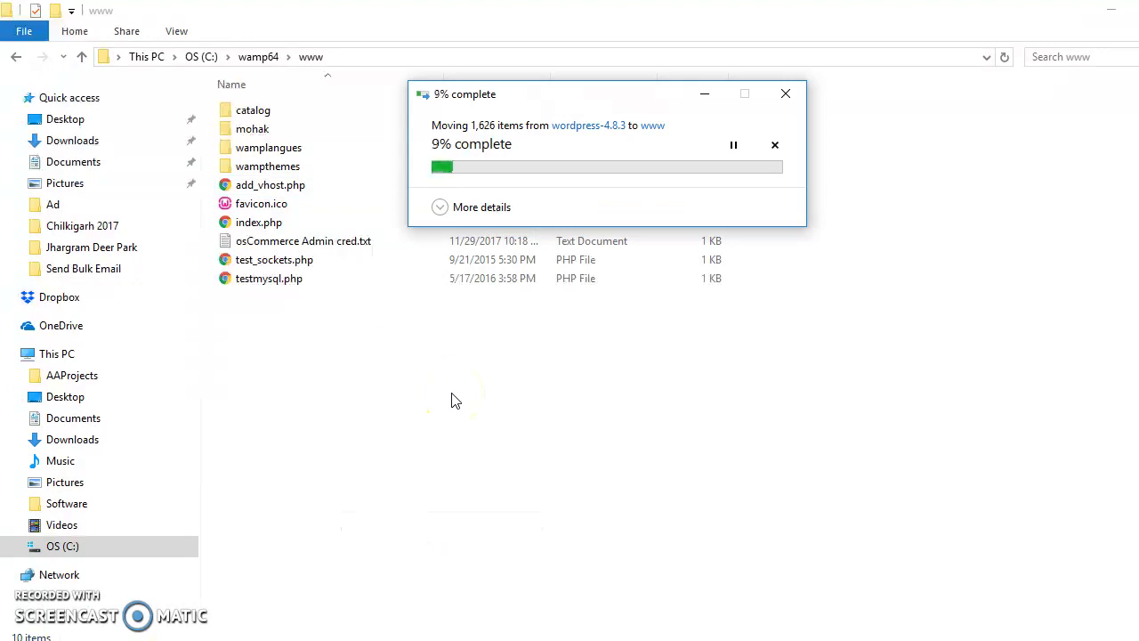
Step: Go over the extract, copy-folder and paste-into-www steps in the notes, then minimize Notepad
{"action": "key", "text": "alt+Tab"}
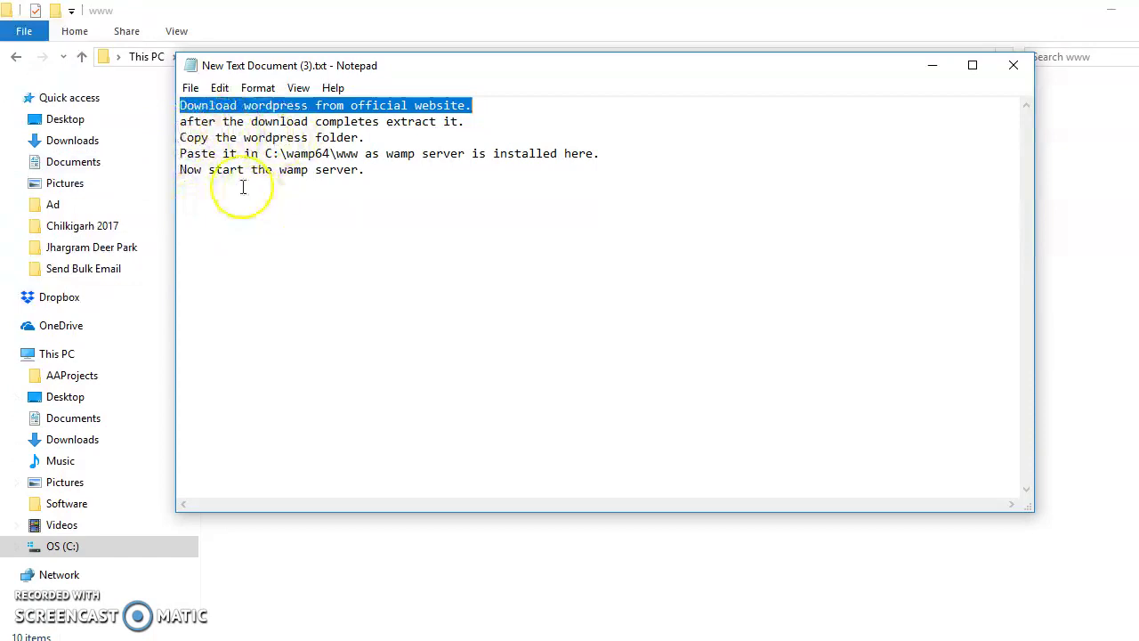
{"action": "left_click_drag", "start_coordinate": [182, 125], "coordinate": [465, 125]}
{"action": "left_click_drag", "start_coordinate": [181, 139], "coordinate": [365, 139]}
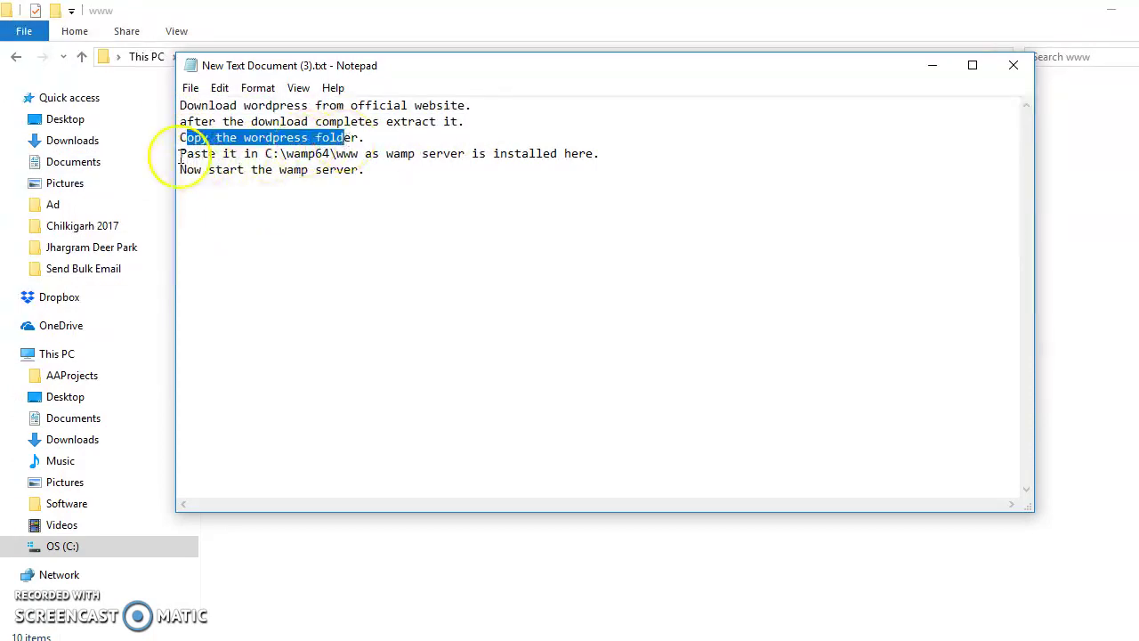
{"action": "left_click_drag", "start_coordinate": [181, 155], "coordinate": [604, 156]}
{"action": "left_click", "coordinate": [368, 182]}
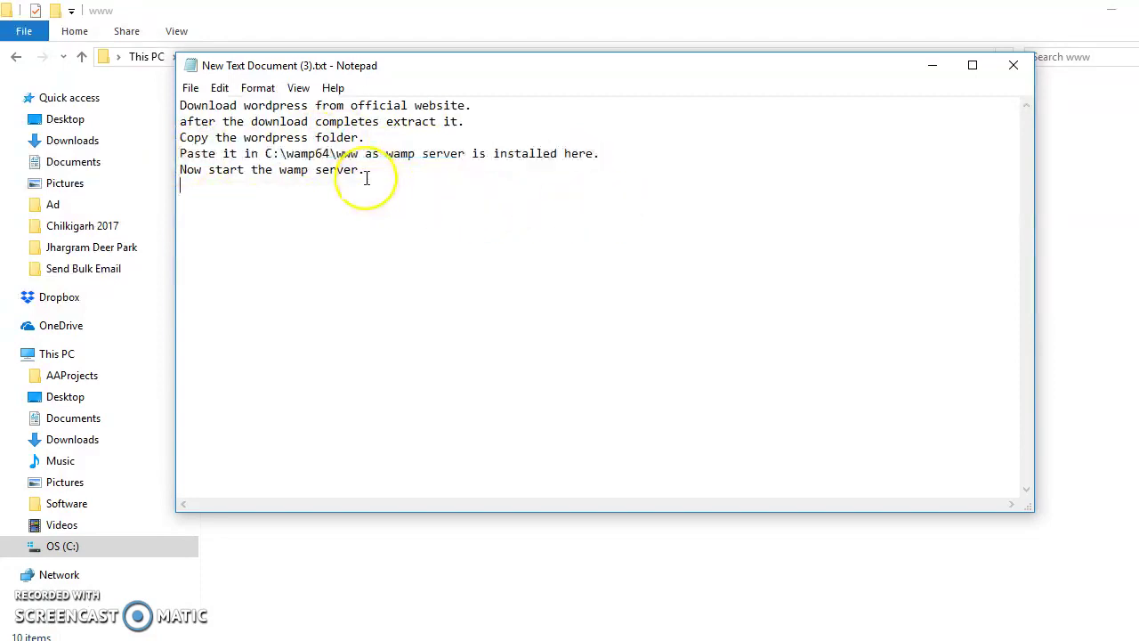
{"action": "left_click", "coordinate": [932, 65]}
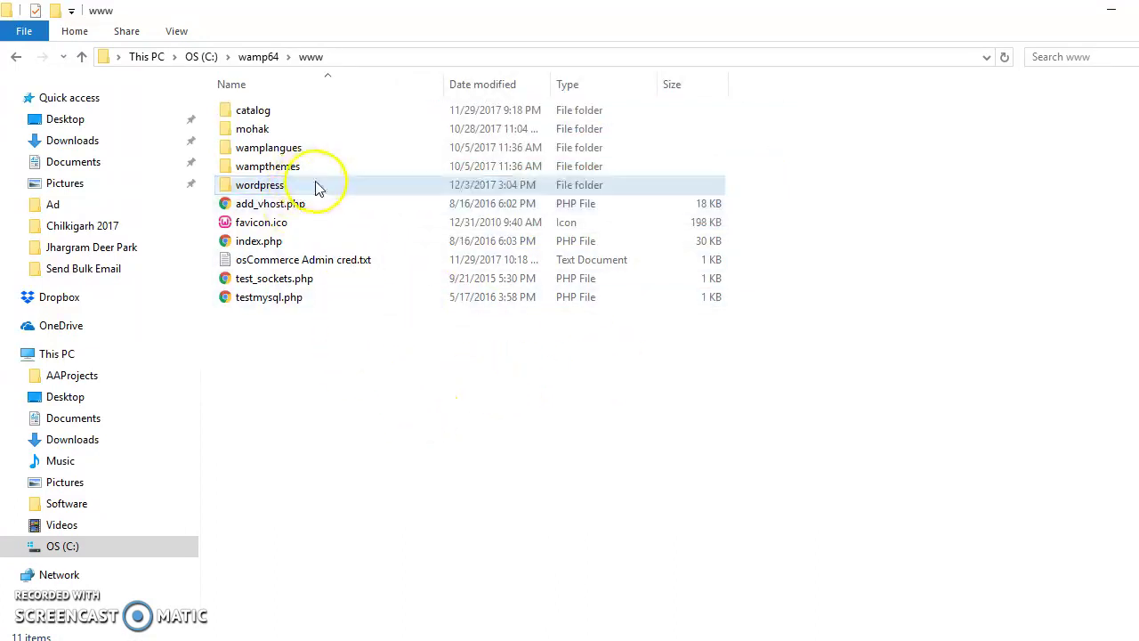
Step: Verify the wordpress folder in www, then launch WampServer and bring up its tray menu
{"action": "double_click", "coordinate": [375, 187]}
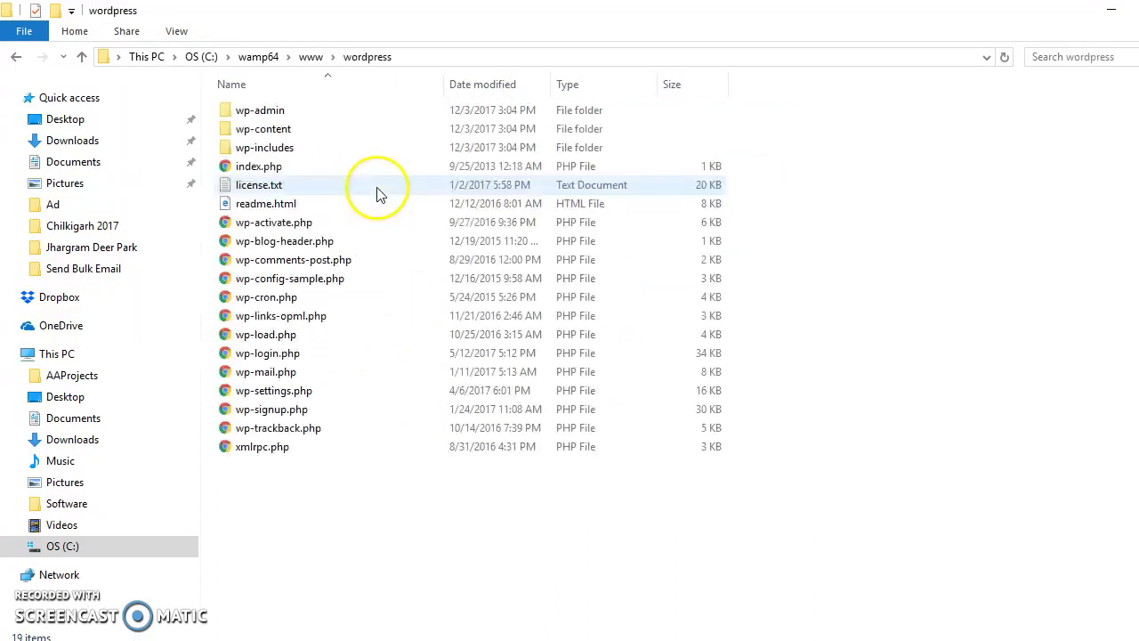
{"action": "left_click", "coordinate": [314, 59]}
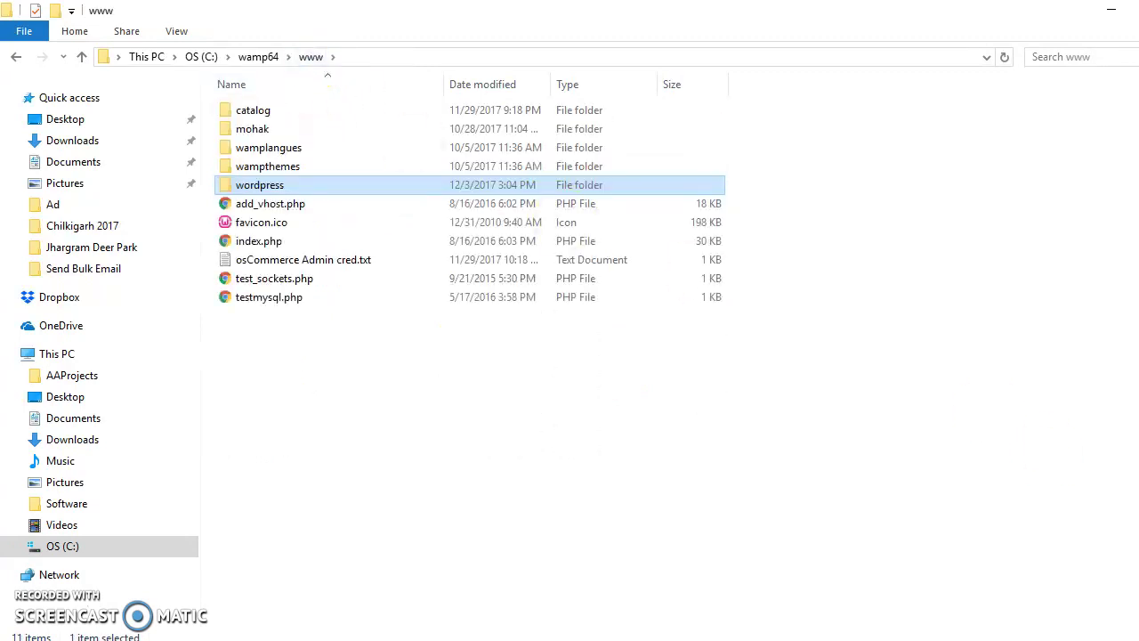
{"action": "key", "text": "super+d"}
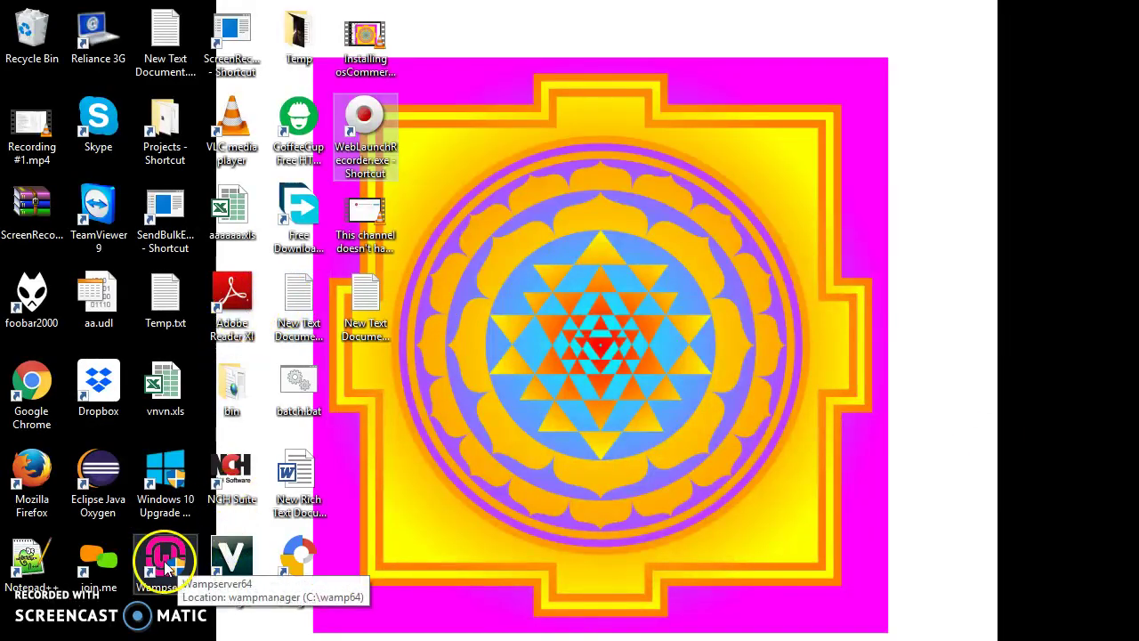
{"action": "double_click", "coordinate": [166, 566]}
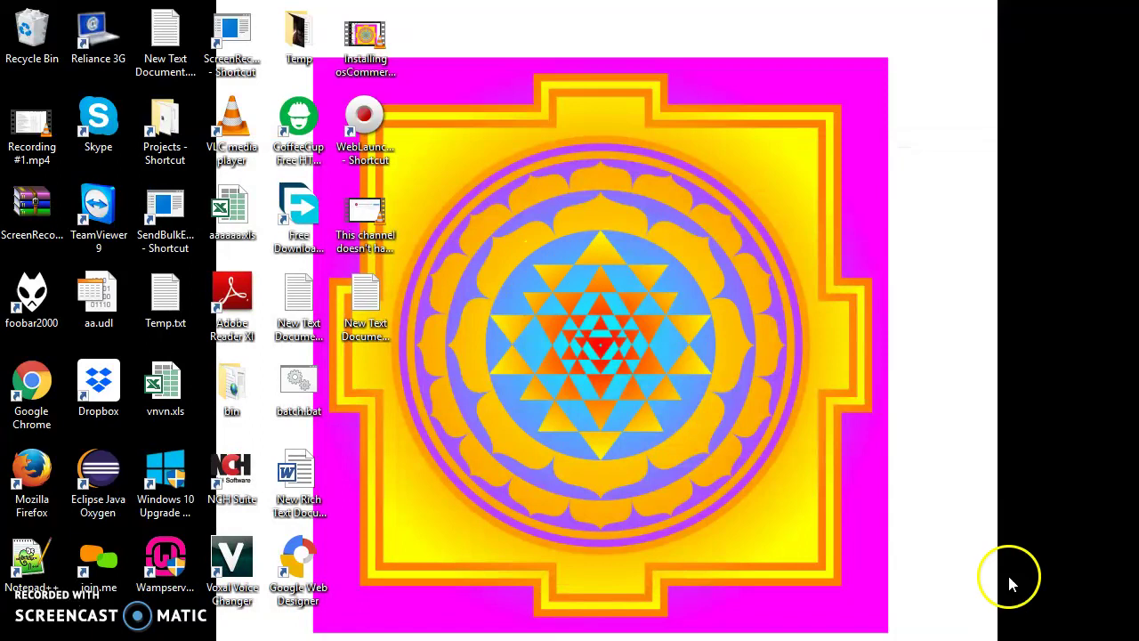
{"action": "left_click", "coordinate": [1022, 623]}
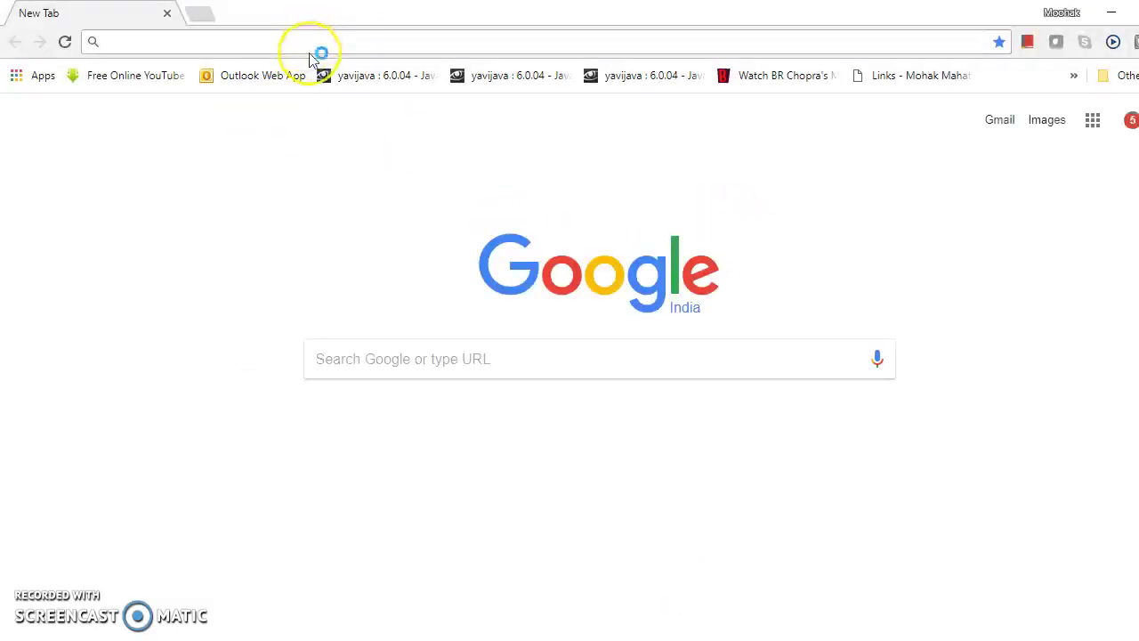
Step: Load the localhost:81 homepage, then open localhost:81/wordpress
{"action": "type", "text": "local"}
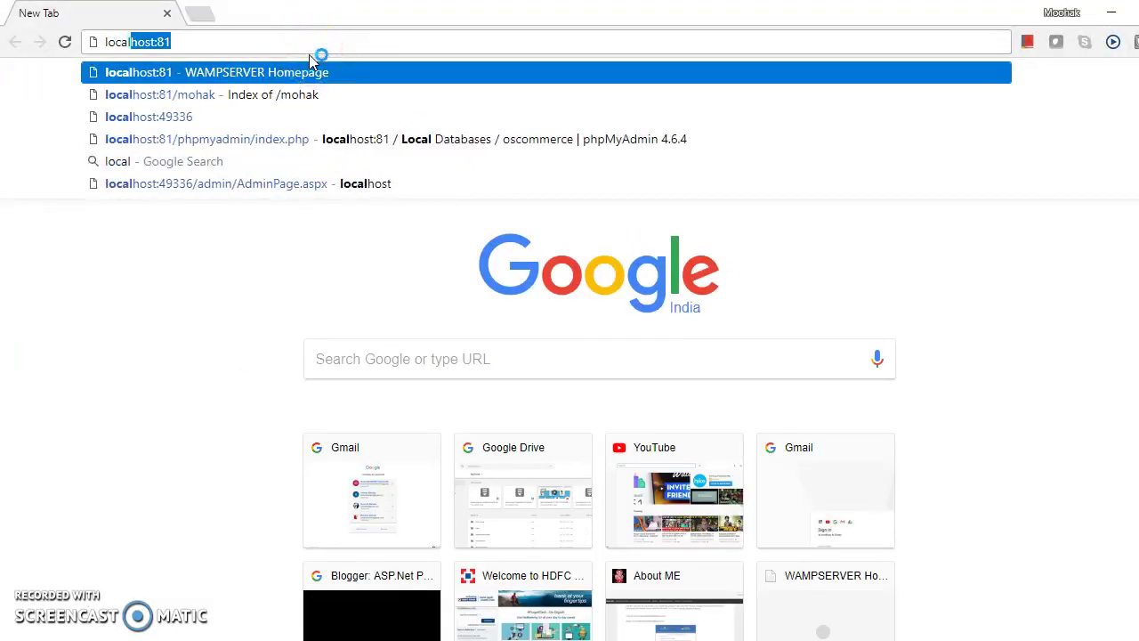
{"action": "key", "text": "Return"}
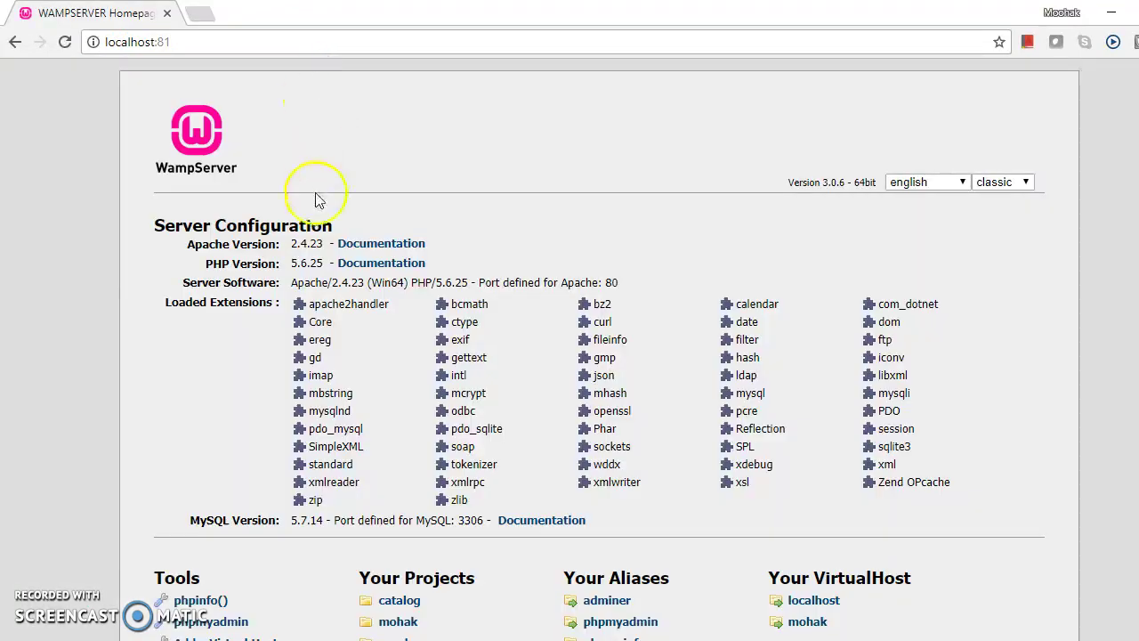
{"action": "scroll", "coordinate": [407, 260], "scroll_direction": "down", "scroll_amount": 1}
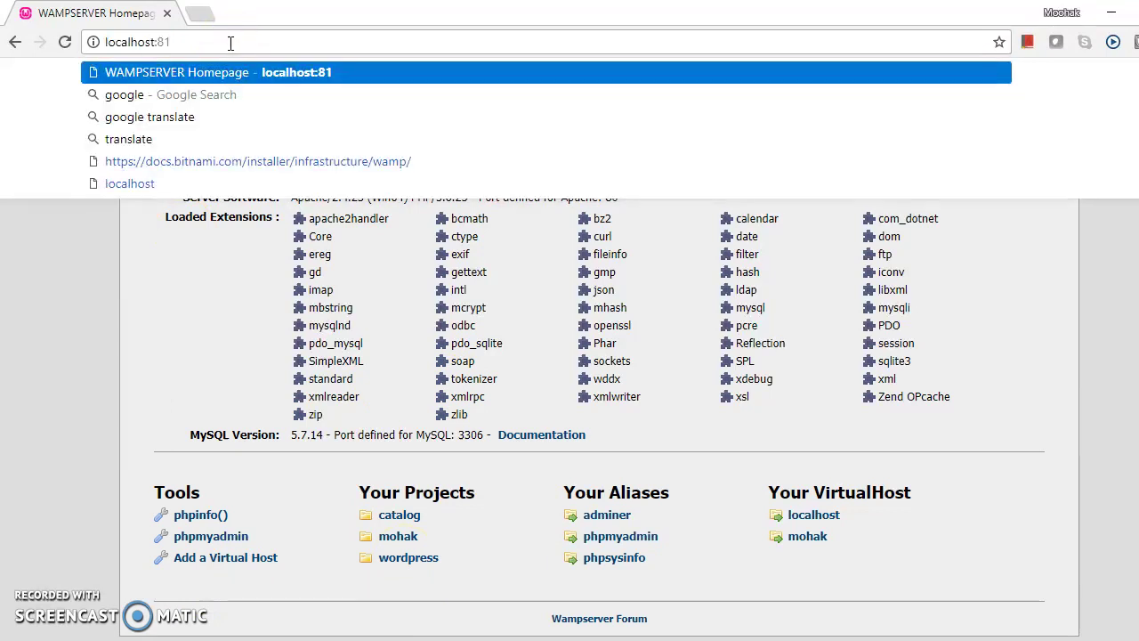
{"action": "type", "text": "/"}
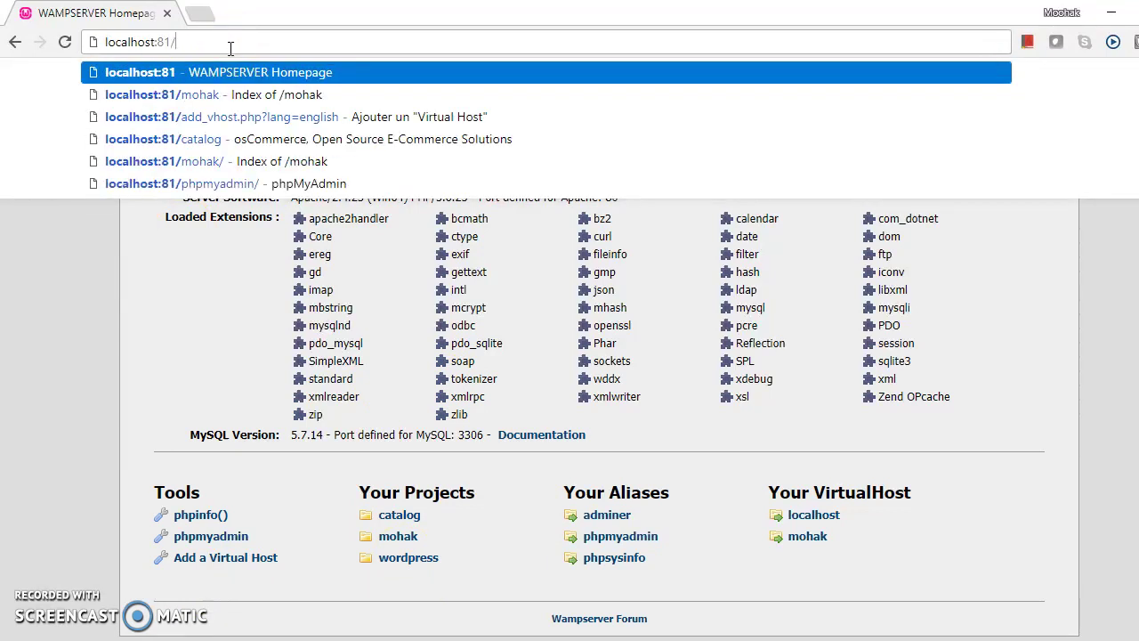
{"action": "type", "text": "wordpress"}
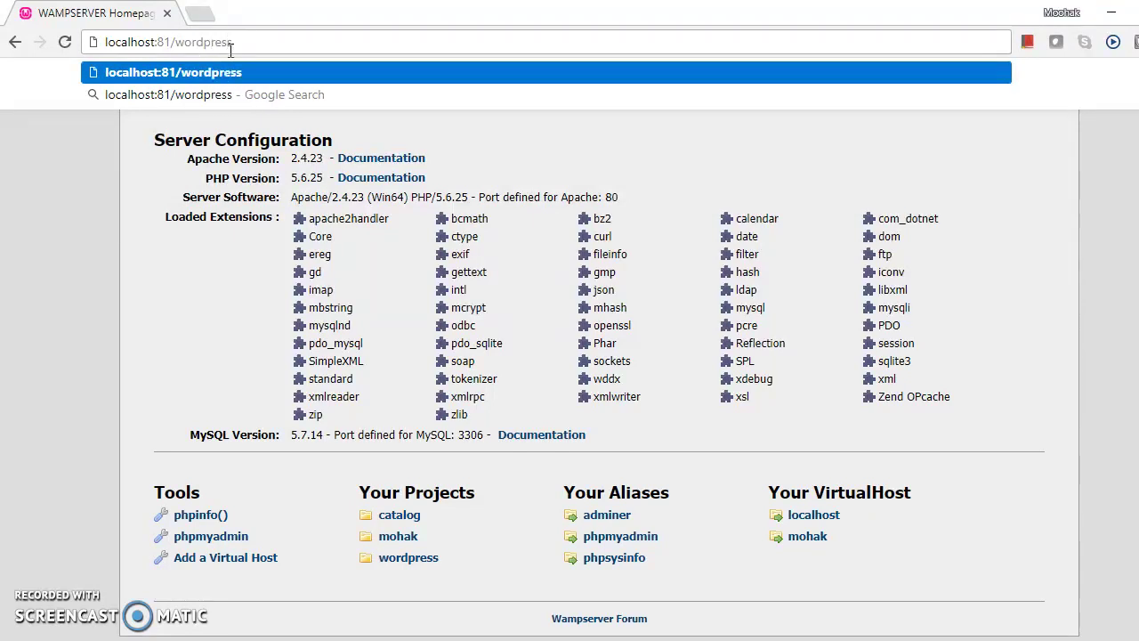
{"action": "key", "text": "Return"}
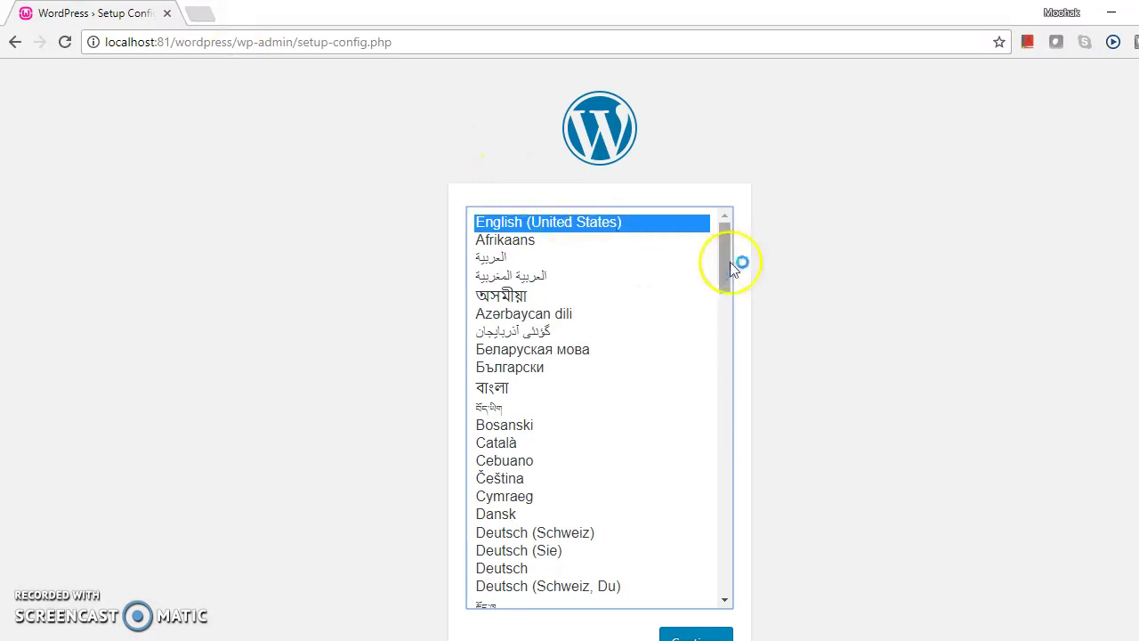
Step: Continue the WordPress setup with English (United States) as the language
{"action": "scroll", "coordinate": [600, 349], "scroll_direction": "down", "scroll_amount": 1}
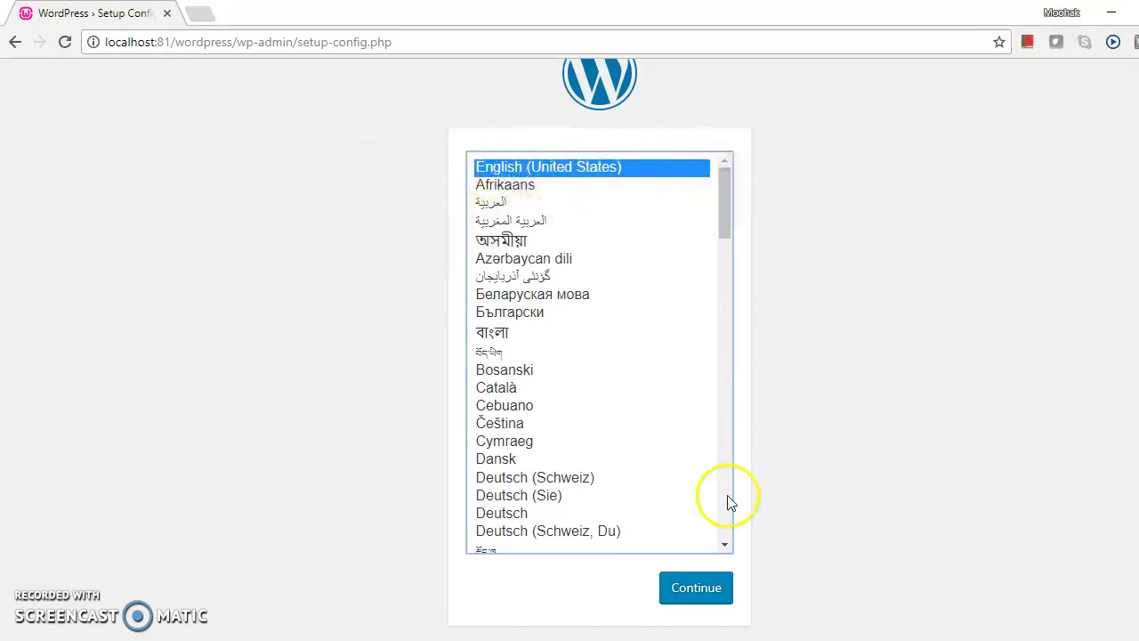
{"action": "left_click", "coordinate": [711, 590]}
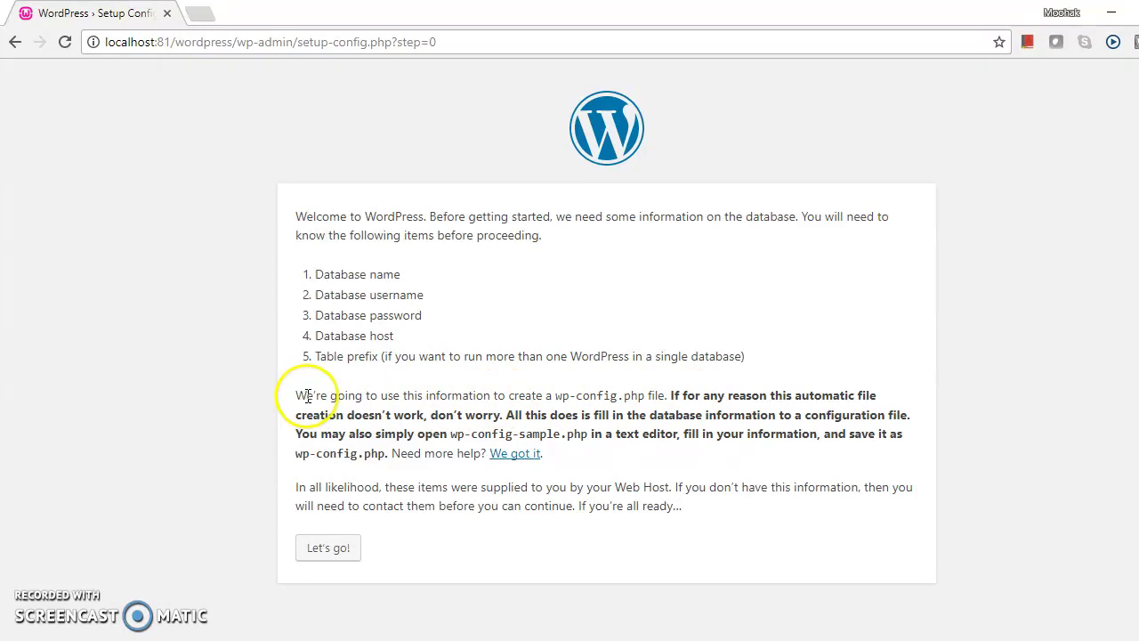
Step: Review the wp-config.php and wp-config-sample.php notes, then proceed with Let's go!
{"action": "left_click_drag", "start_coordinate": [307, 395], "coordinate": [659, 393]}
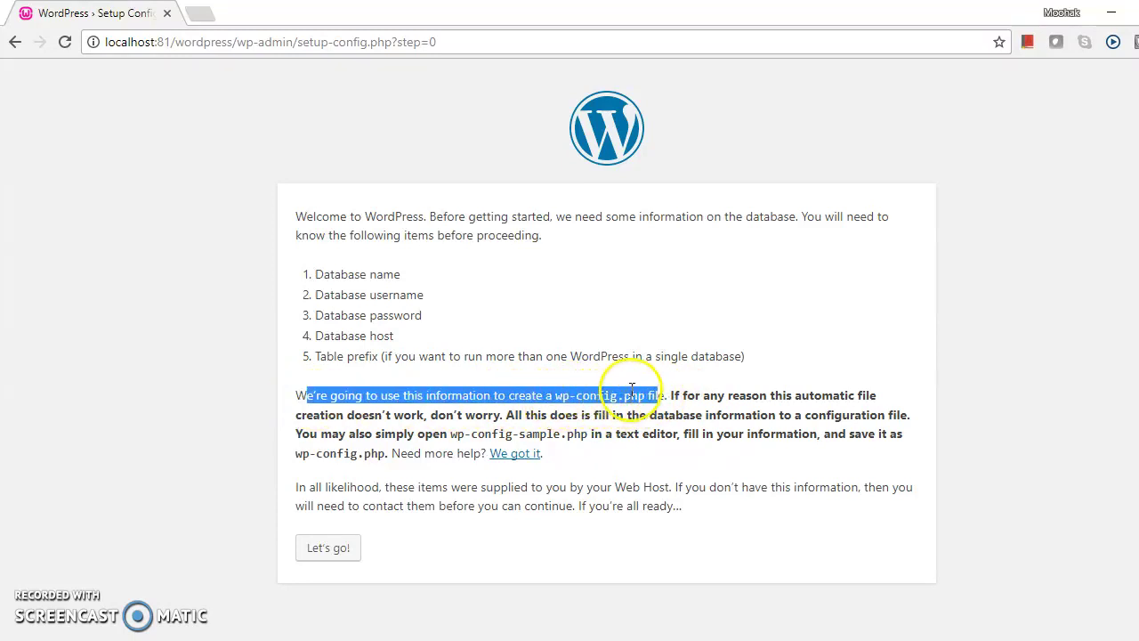
{"action": "left_click", "coordinate": [619, 396]}
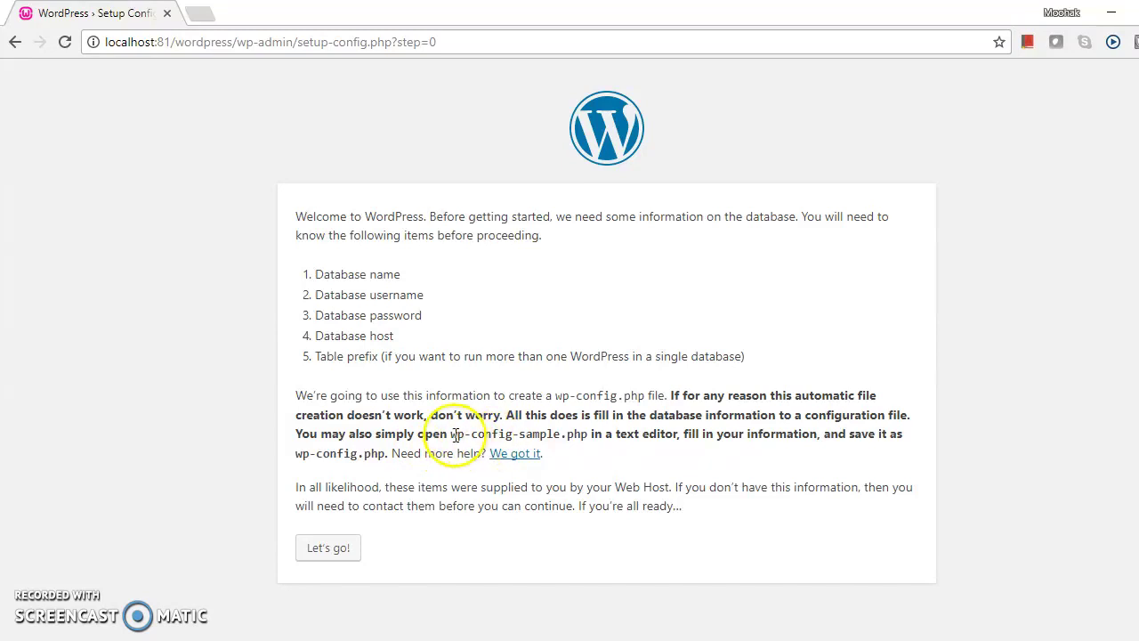
{"action": "left_click_drag", "start_coordinate": [450, 434], "coordinate": [583, 436]}
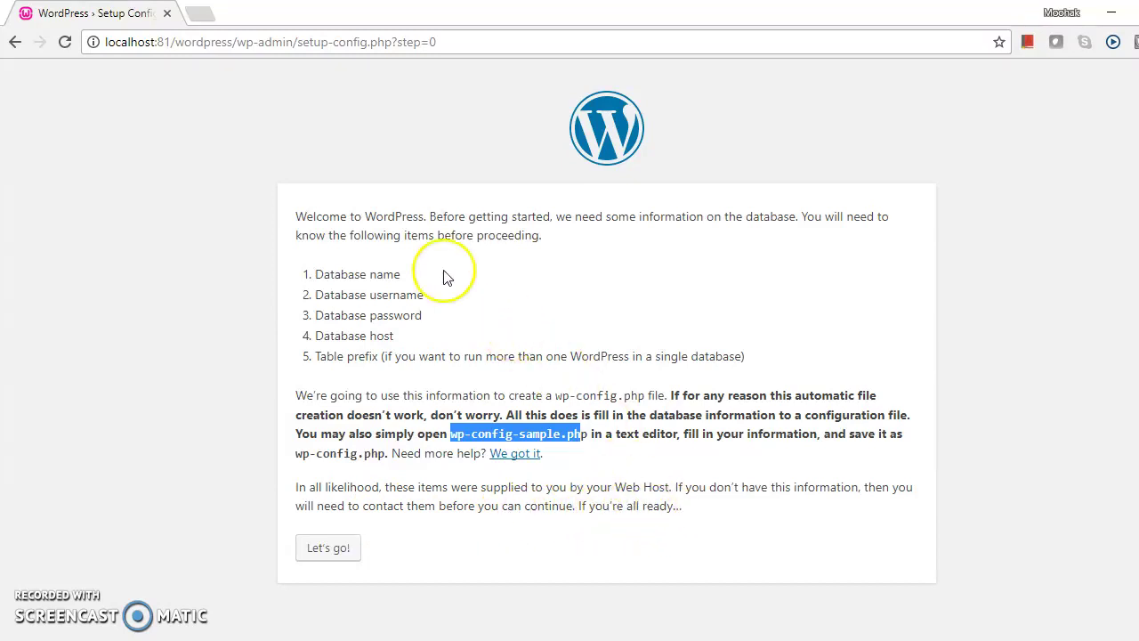
{"action": "left_click", "coordinate": [331, 549]}
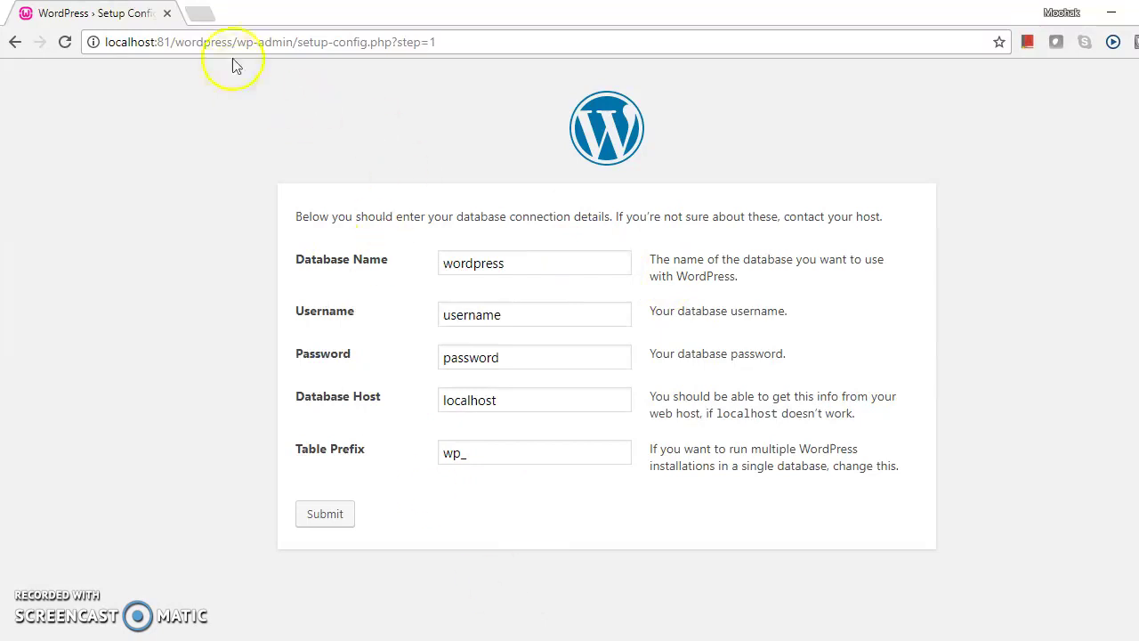
Step: In a new tab, load localhost:81 and follow its phpmyadmin link under Tools
{"action": "left_click", "coordinate": [201, 13]}
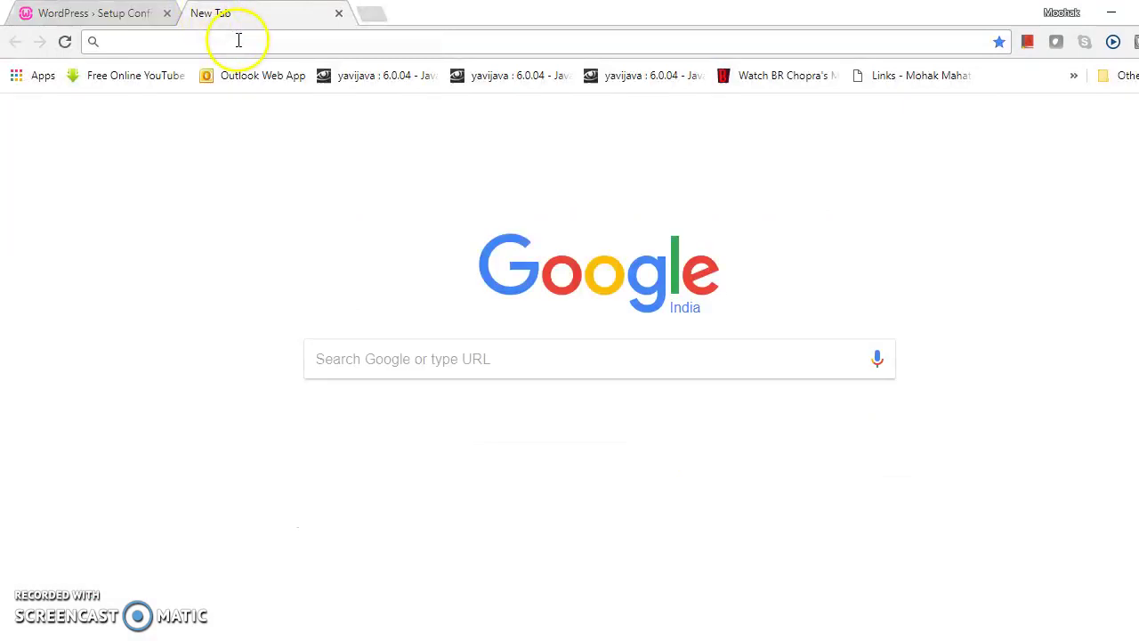
{"action": "type", "text": "localhost:81"}
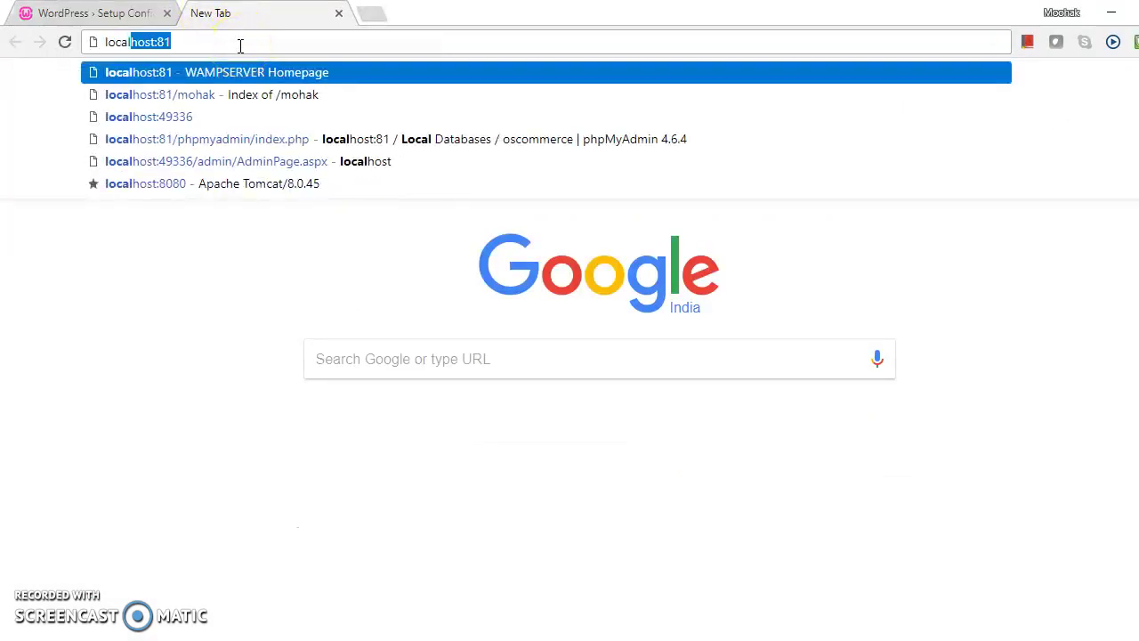
{"action": "key", "text": "Return"}
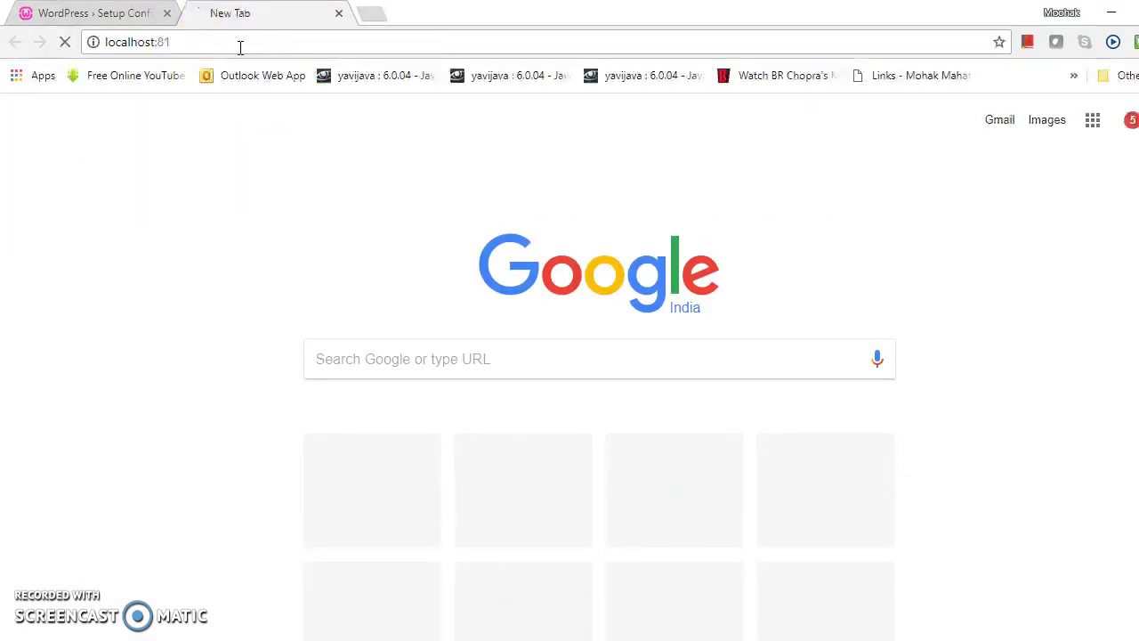
{"action": "scroll", "coordinate": [318, 179], "scroll_direction": "down", "scroll_amount": 1}
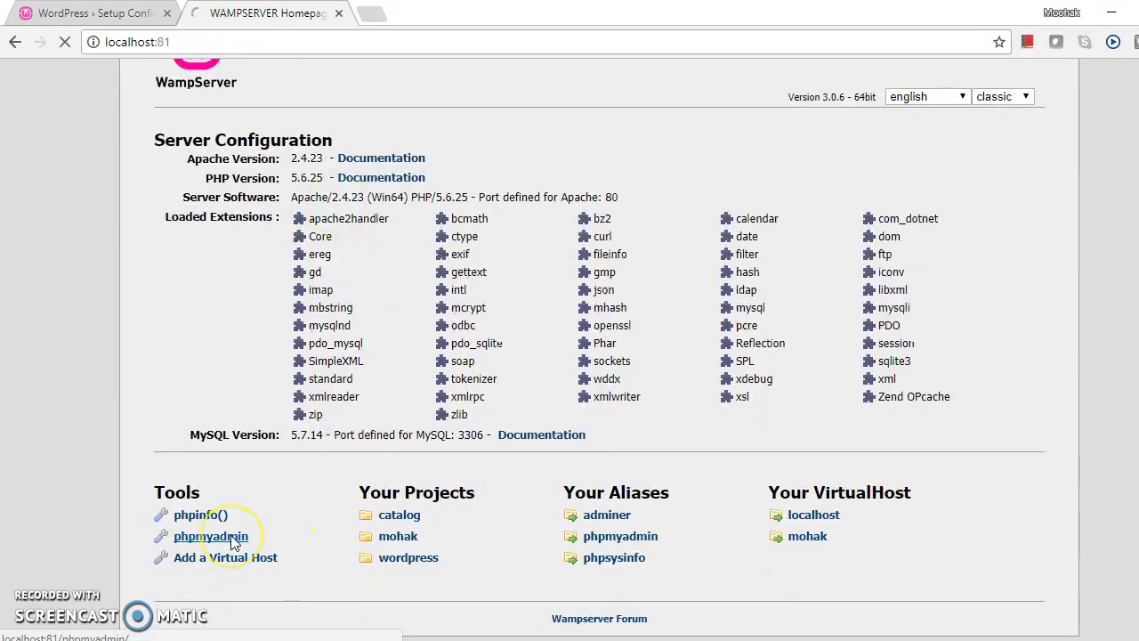
{"action": "left_click", "coordinate": [232, 538]}
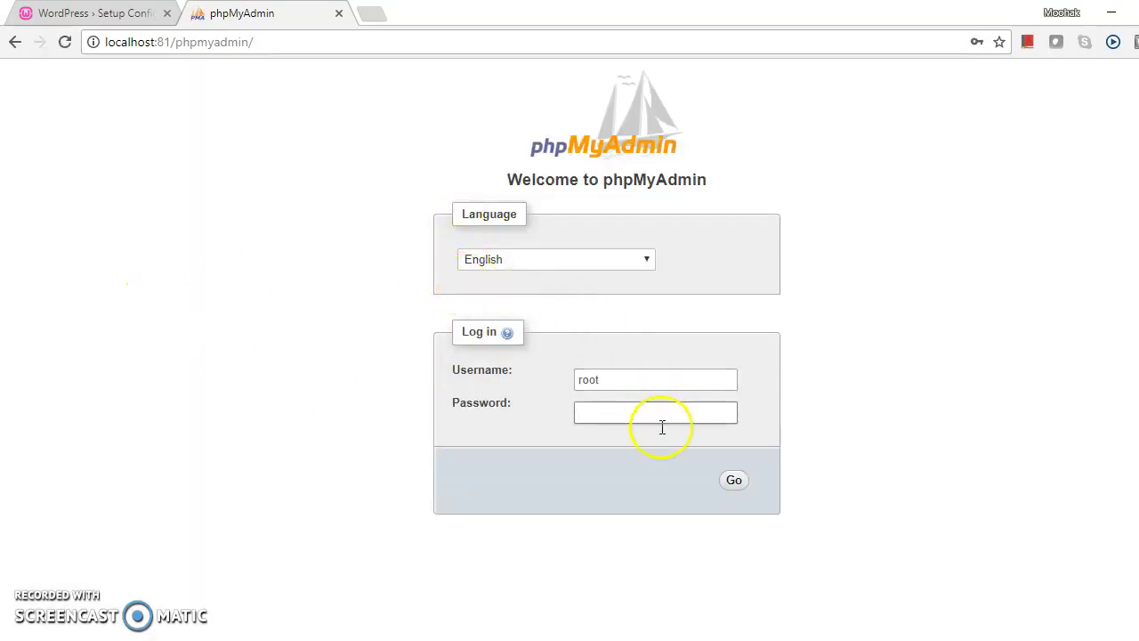
Step: Log in as root, create a database named wordpress, and open it from the sidebar
{"action": "left_click", "coordinate": [735, 483]}
{"action": "left_click", "coordinate": [588, 409]}
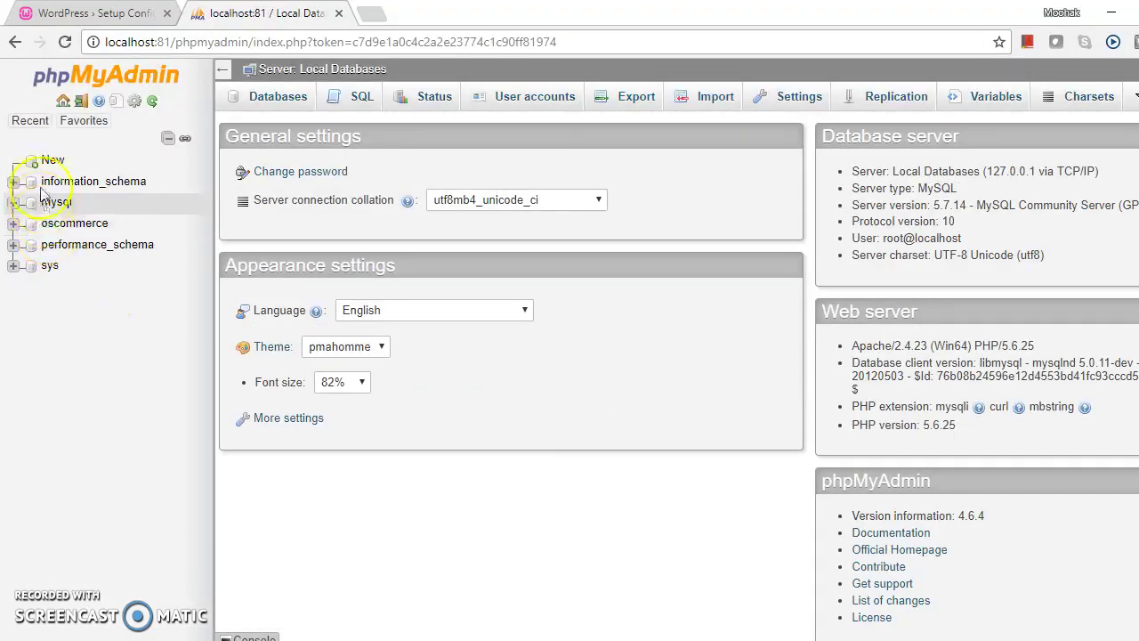
{"action": "left_click", "coordinate": [282, 101]}
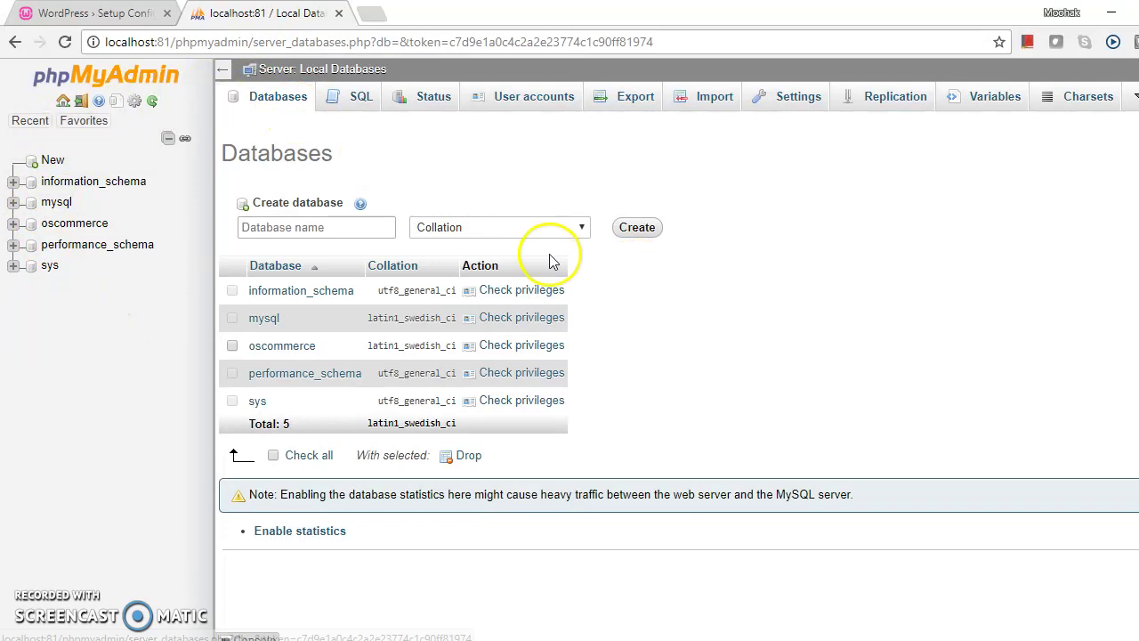
{"action": "left_click", "coordinate": [375, 224]}
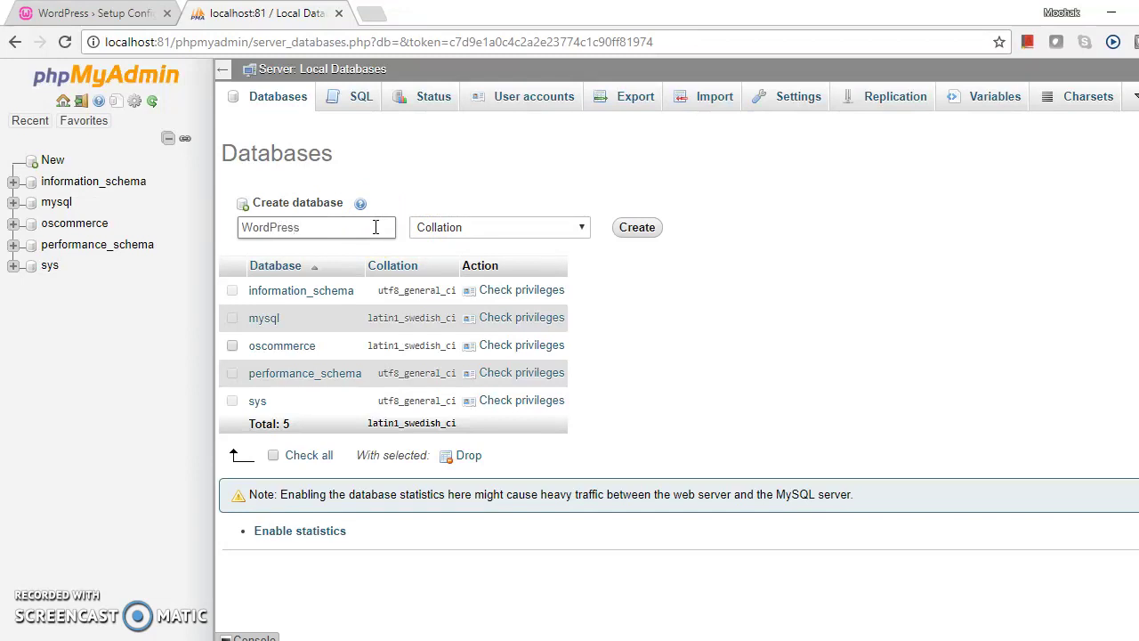
{"action": "left_click", "coordinate": [652, 230]}
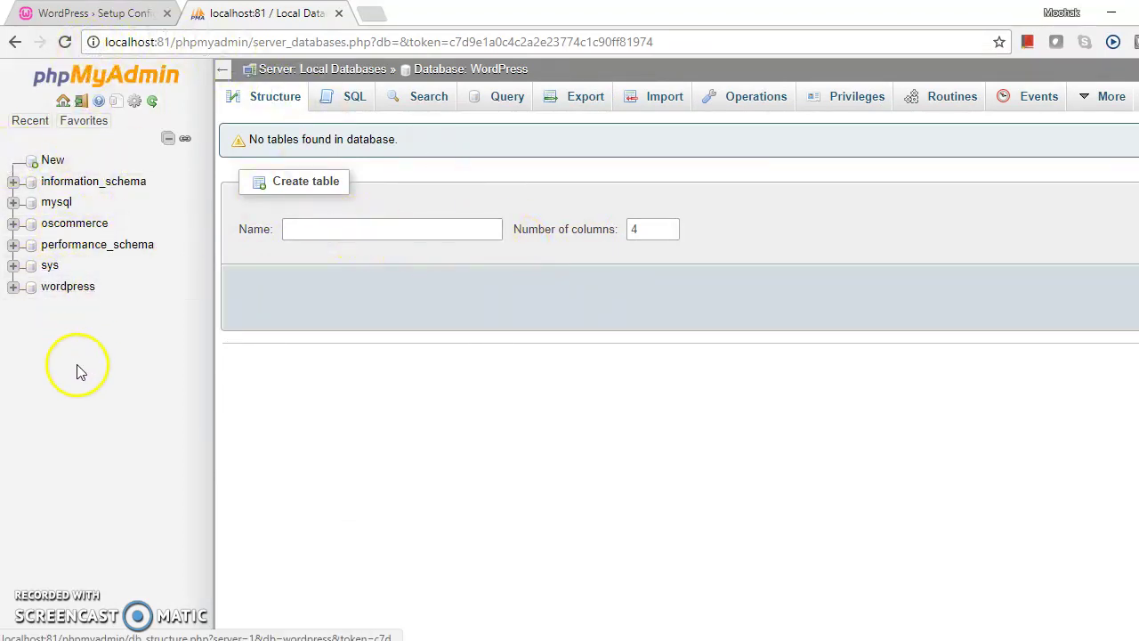
{"action": "left_click", "coordinate": [35, 287]}
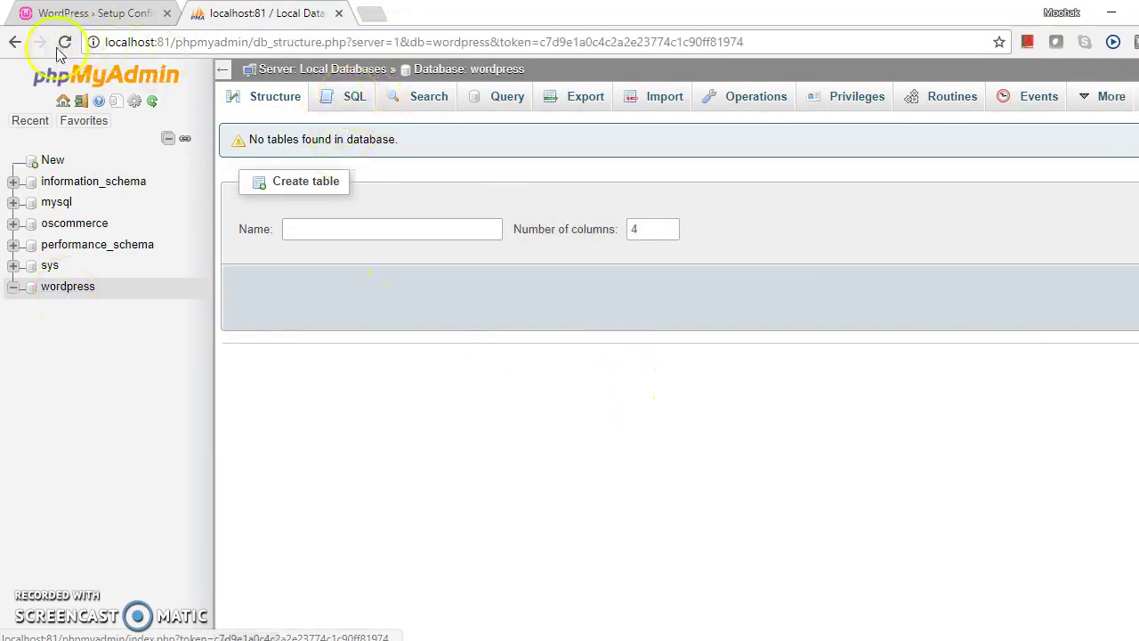
Step: Fill the setup form: database Wordpress, user root, empty password, host localhost, prefix wp_
{"action": "left_click", "coordinate": [116, 18]}
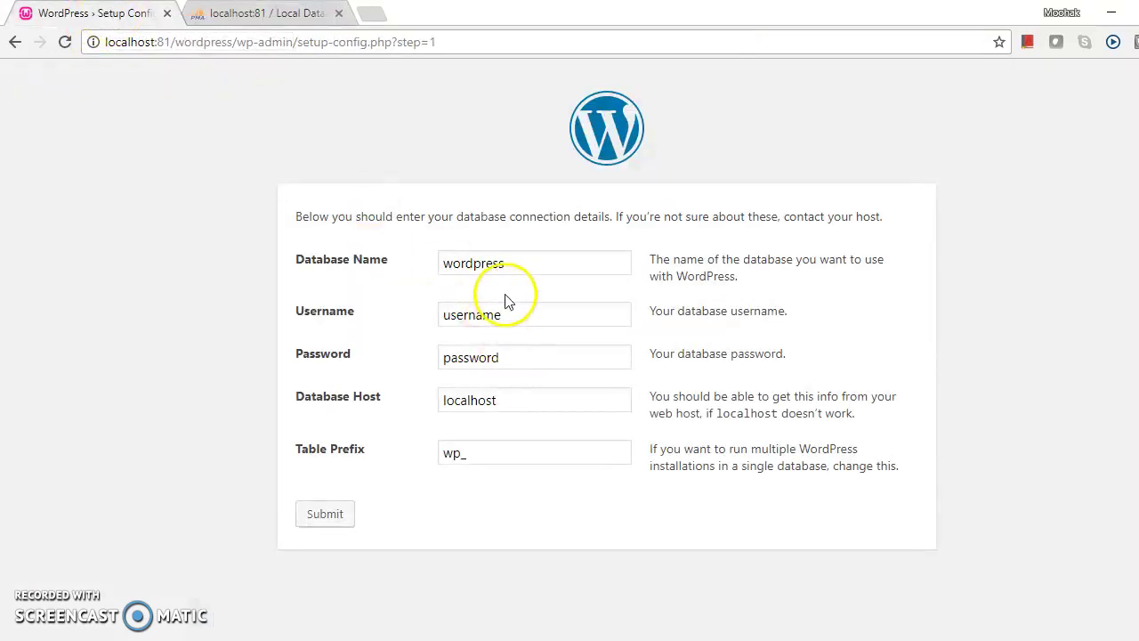
{"action": "double_click", "coordinate": [507, 262]}
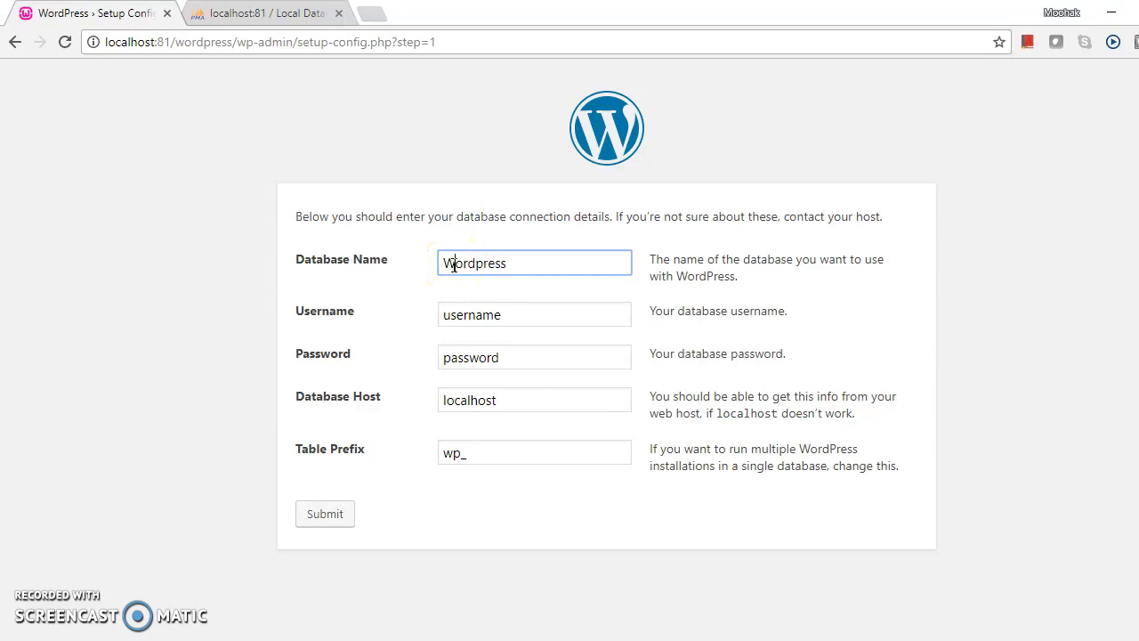
{"action": "left_click", "coordinate": [538, 317]}
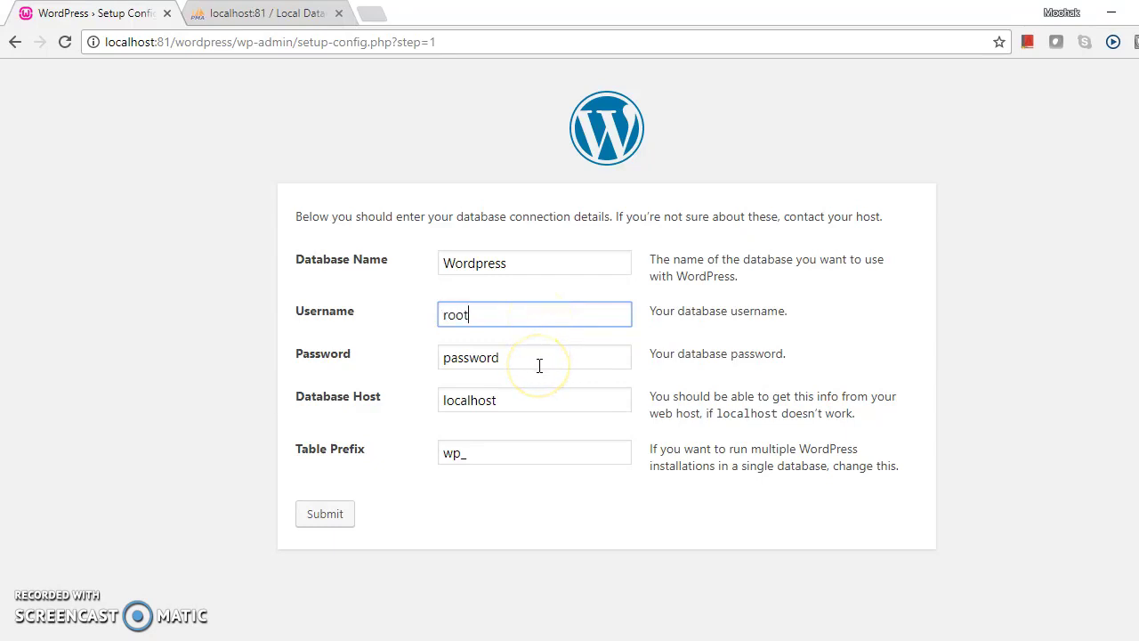
{"action": "left_click", "coordinate": [540, 363]}
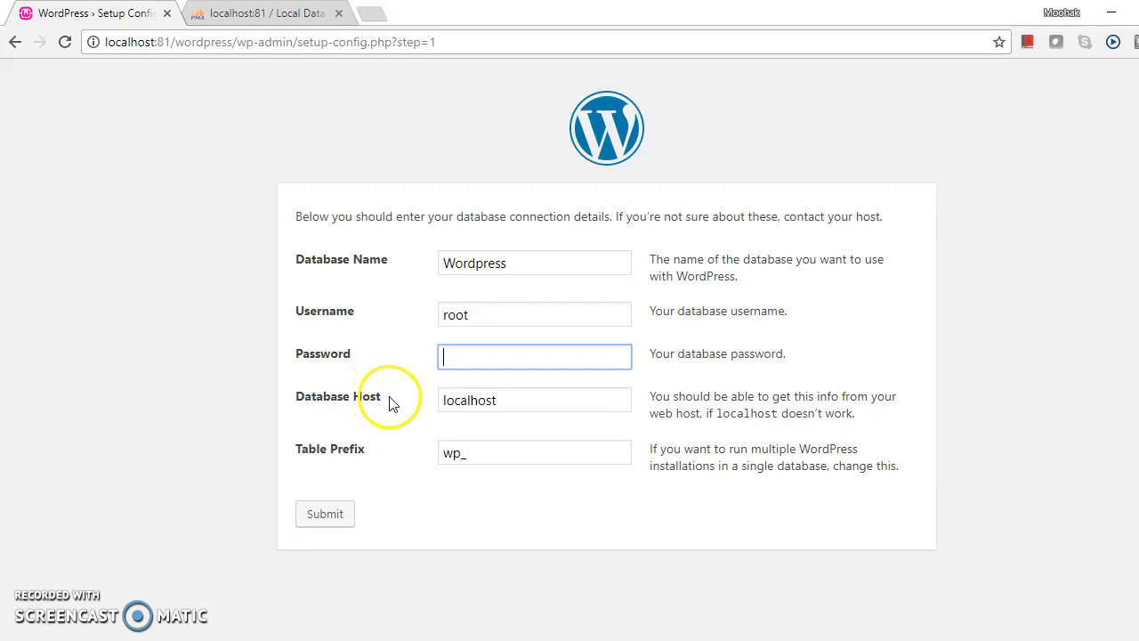
{"action": "left_click", "coordinate": [512, 401]}
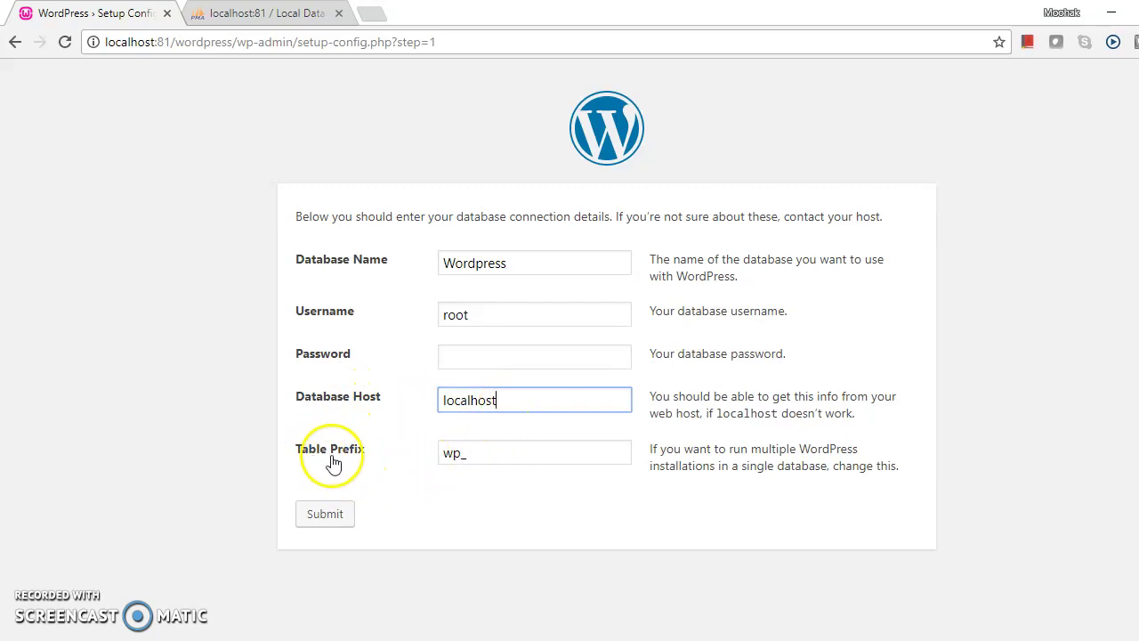
{"action": "left_click", "coordinate": [503, 458]}
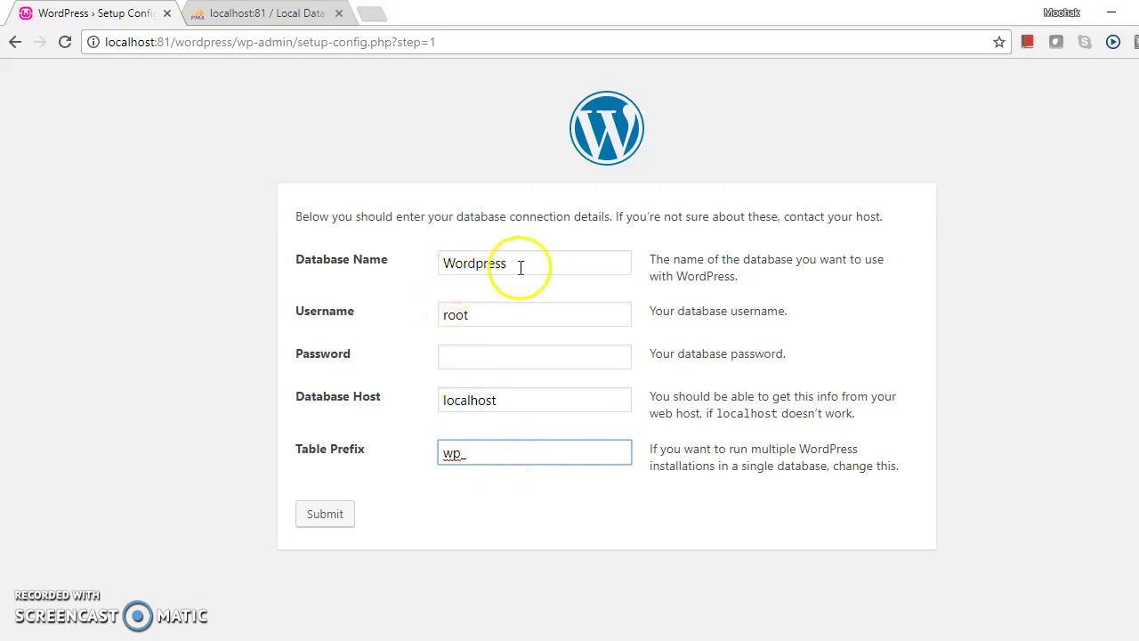
{"action": "left_click", "coordinate": [254, 14]}
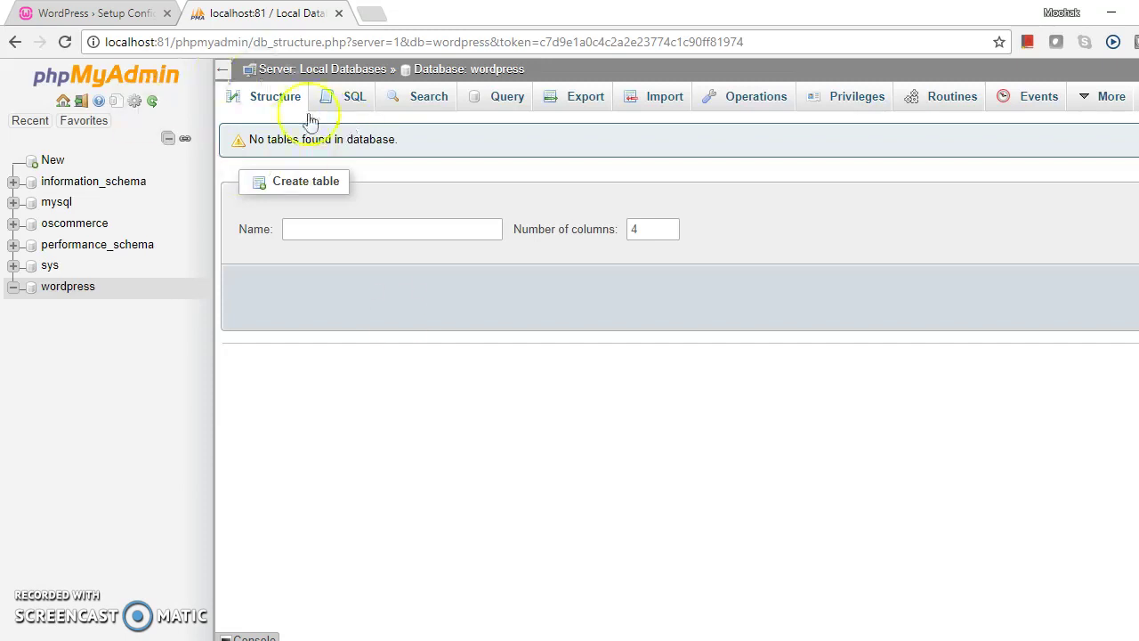
{"action": "left_click", "coordinate": [121, 17]}
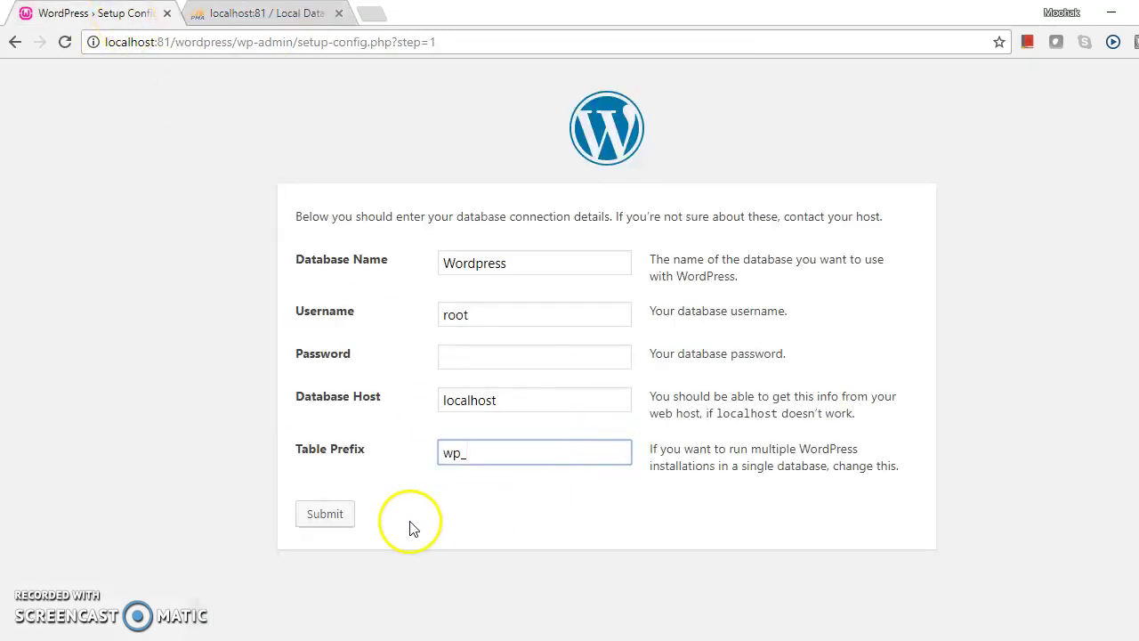
Step: Submit the database connection details and launch the WordPress installation
{"action": "left_click", "coordinate": [325, 517]}
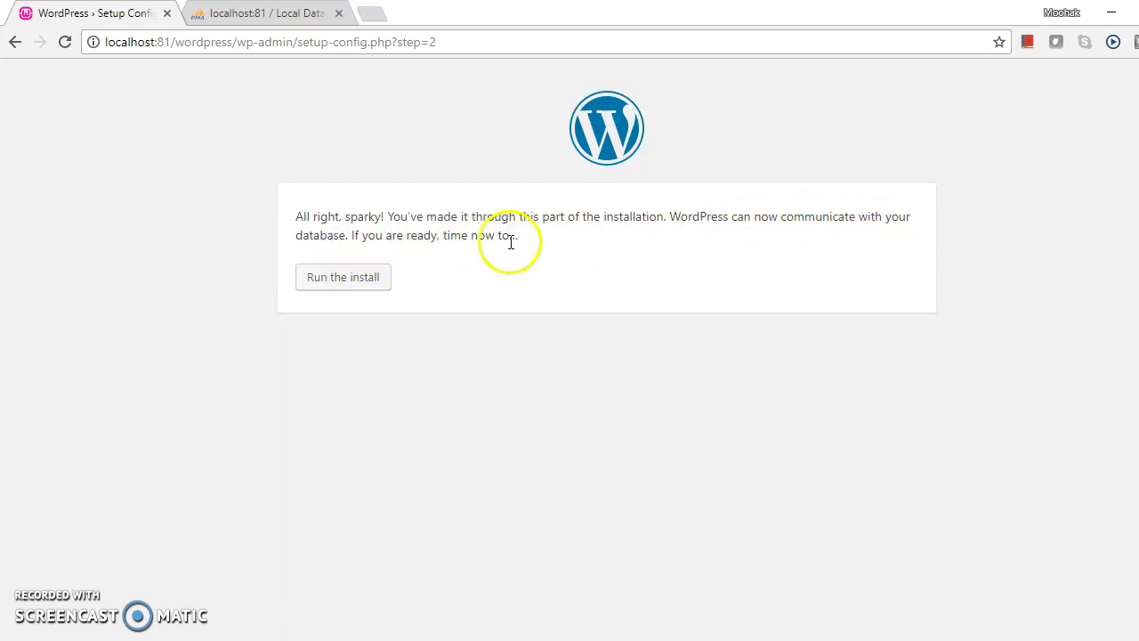
{"action": "left_click", "coordinate": [353, 283]}
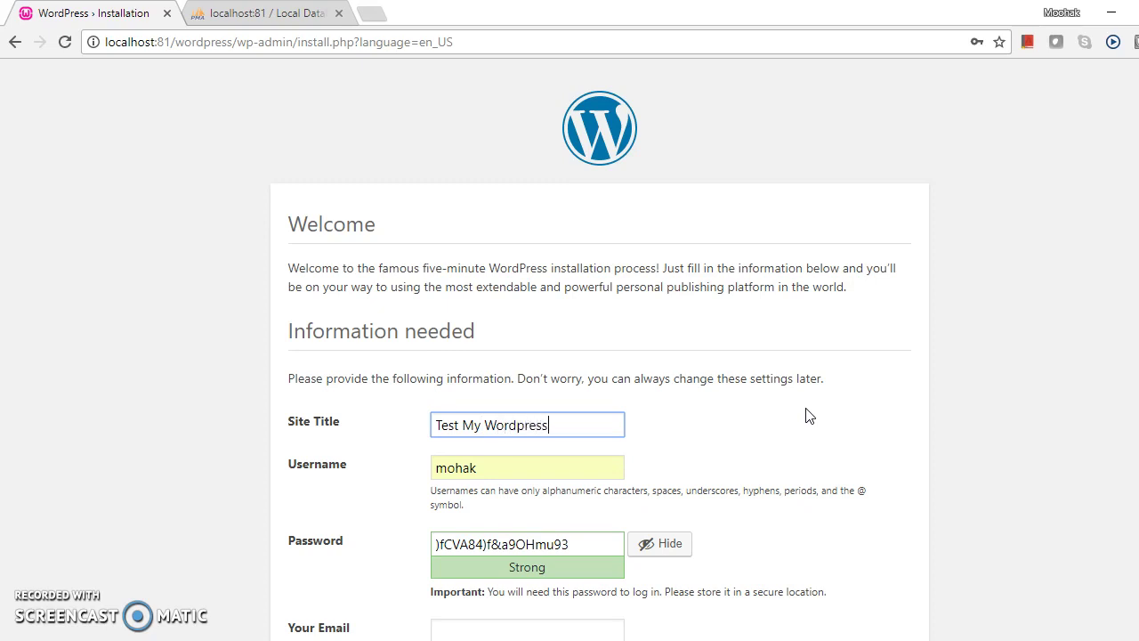
Step: Replace the generated strong password with a simpler, hidden password
{"action": "scroll", "coordinate": [830, 413], "scroll_direction": "down", "scroll_amount": 2}
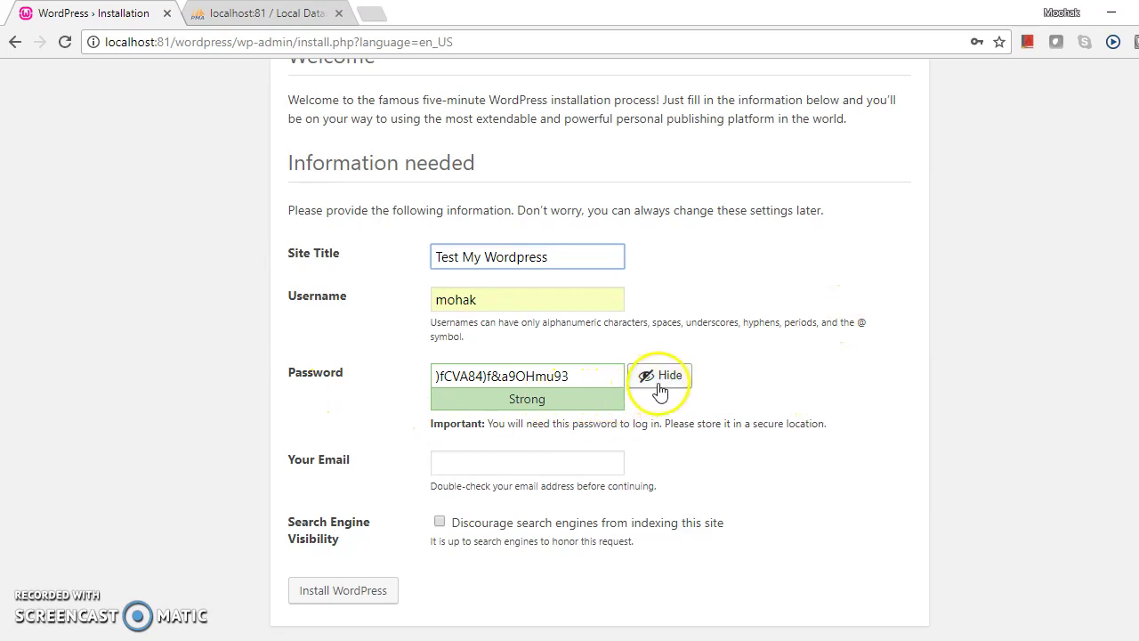
{"action": "triple_click", "coordinate": [581, 378]}
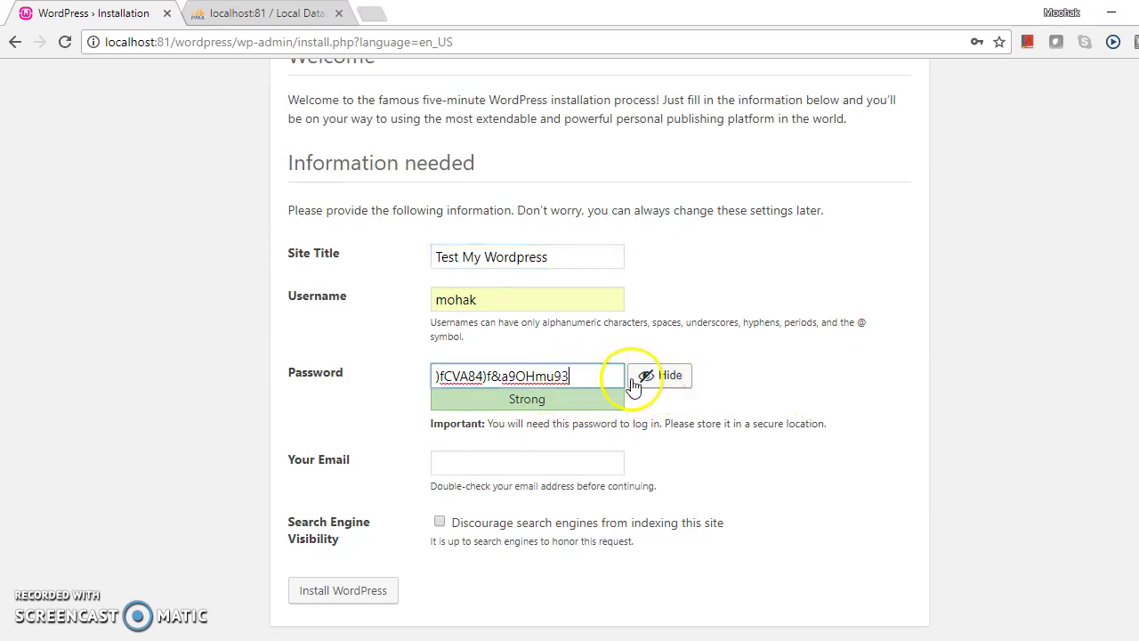
{"action": "key", "text": "BackSpace"}
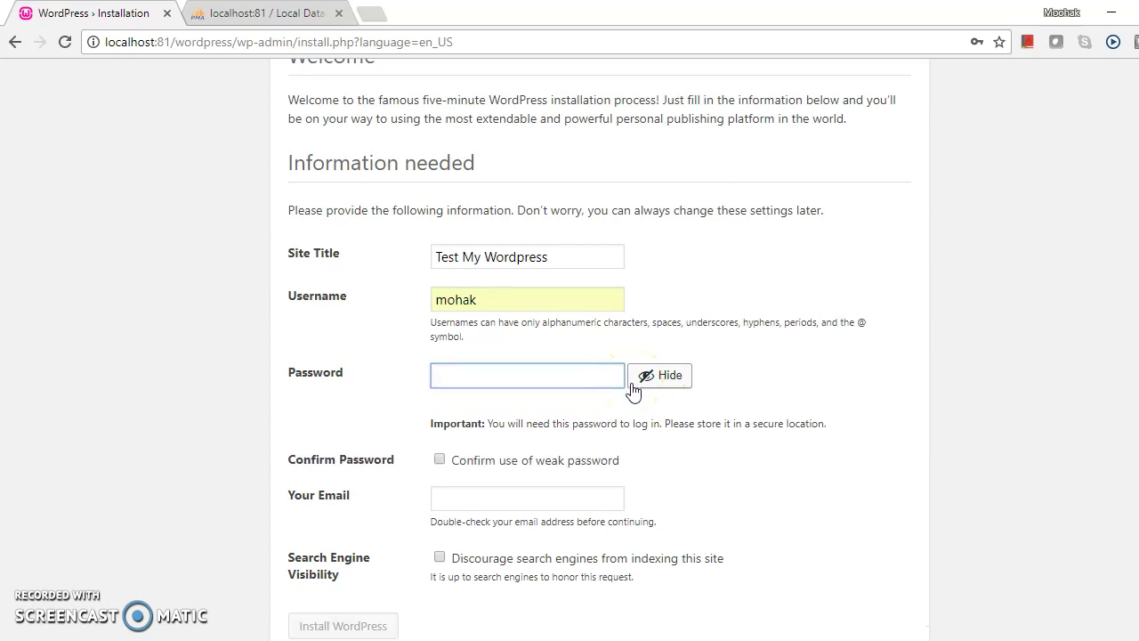
{"action": "left_click", "coordinate": [659, 377]}
{"action": "left_click", "coordinate": [587, 378]}
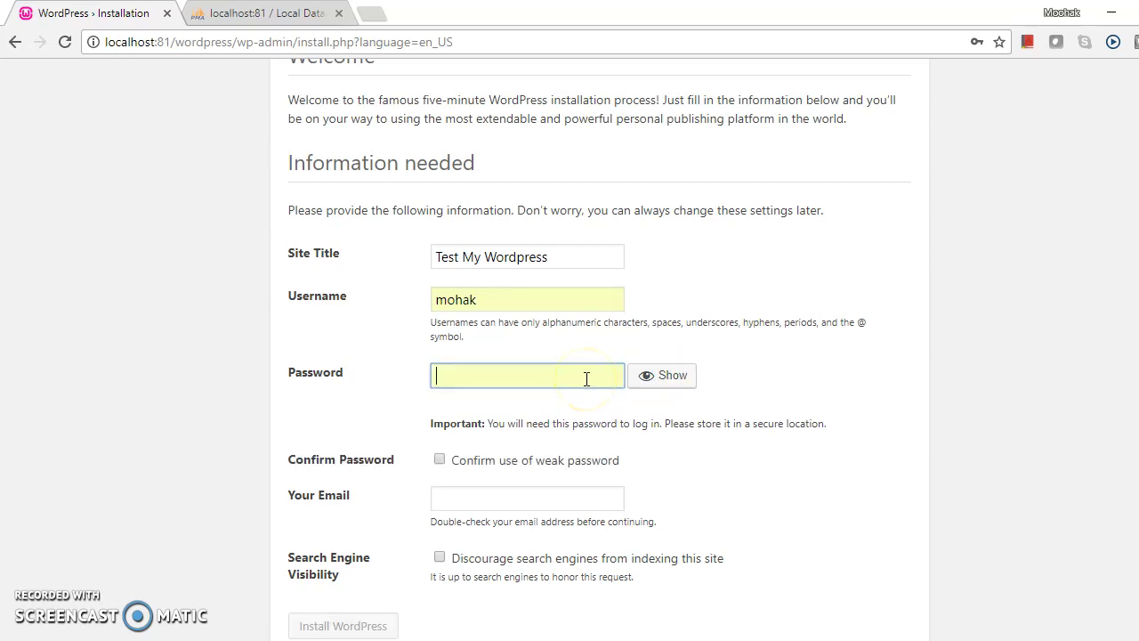
{"action": "type", "text": "•"}
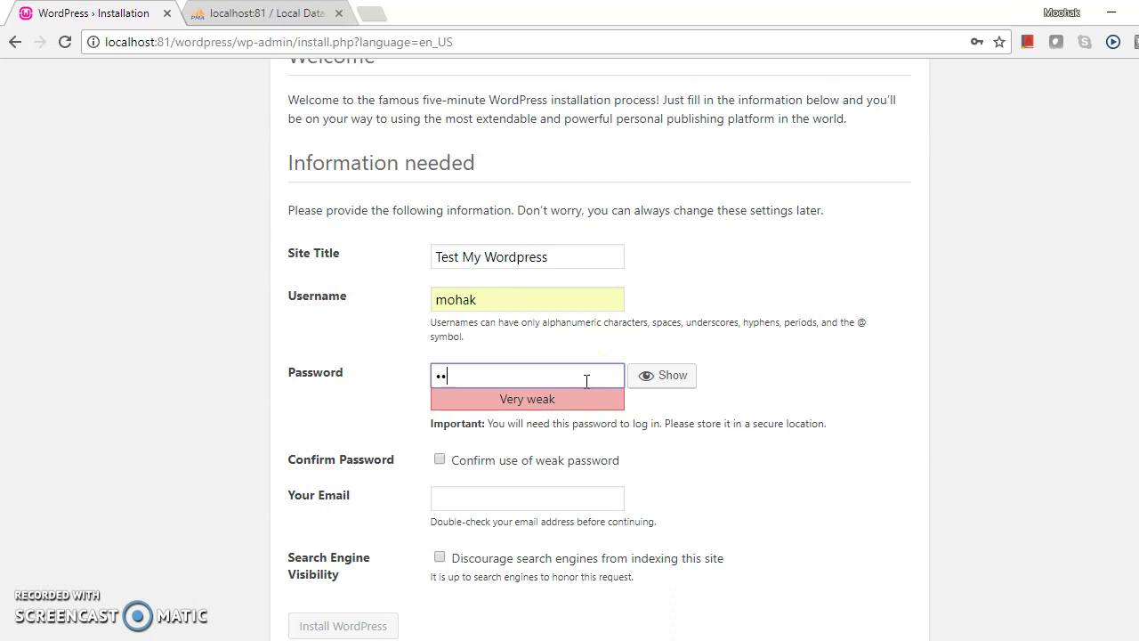
{"action": "type", "text": "123"}
{"action": "key", "text": "BackSpace"}
{"action": "key", "text": "BackSpace"}
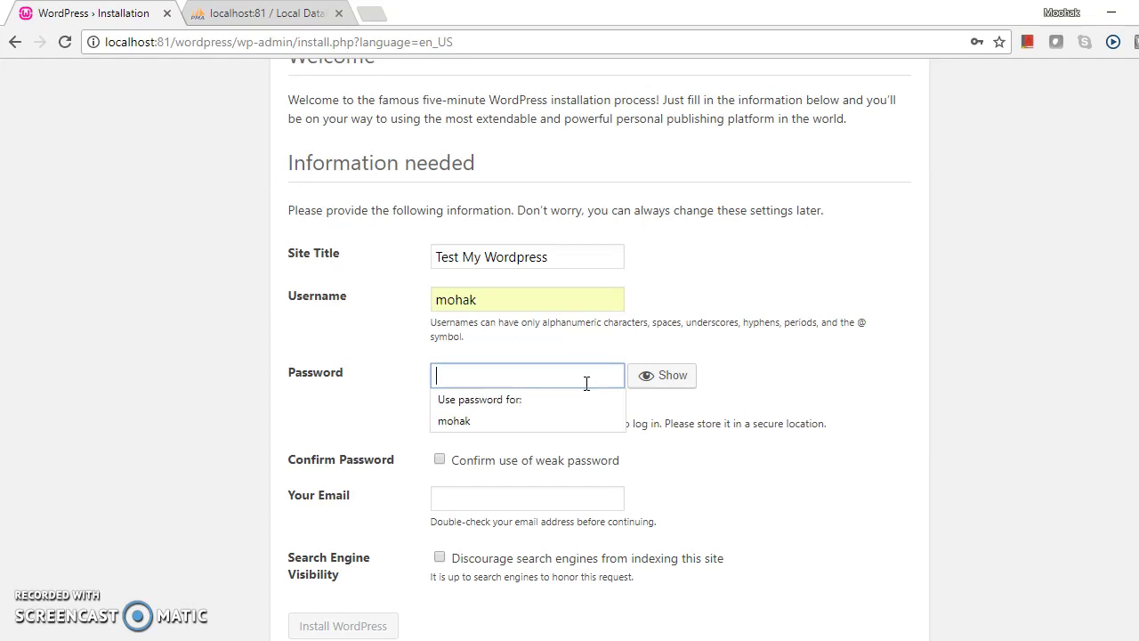
{"action": "type", "text": "123456789"}
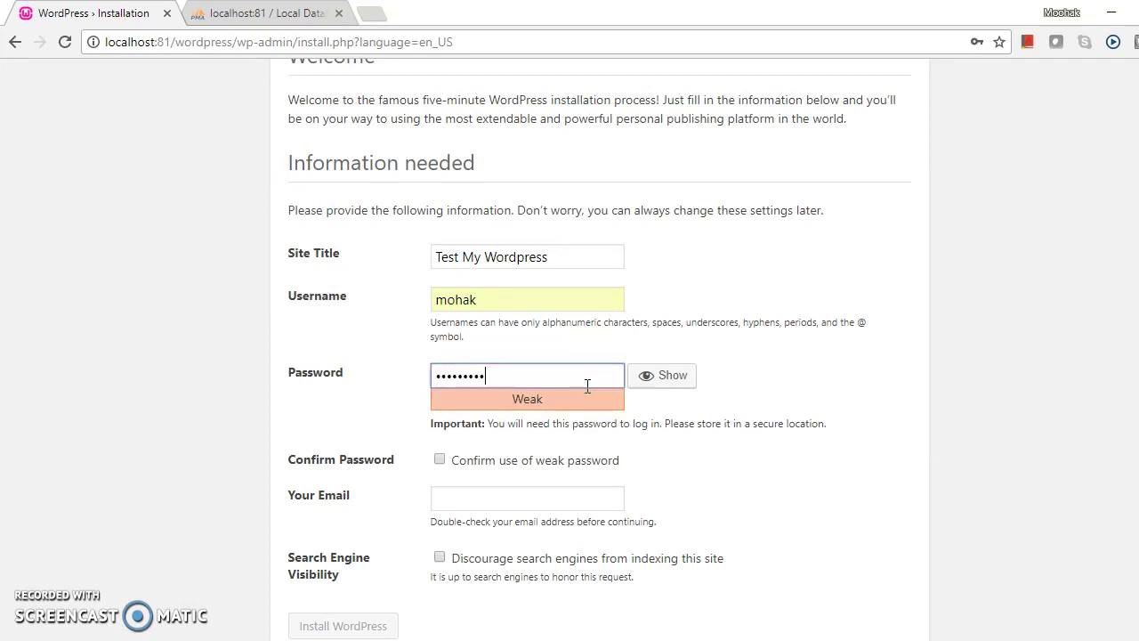
{"action": "left_click", "coordinate": [757, 385]}
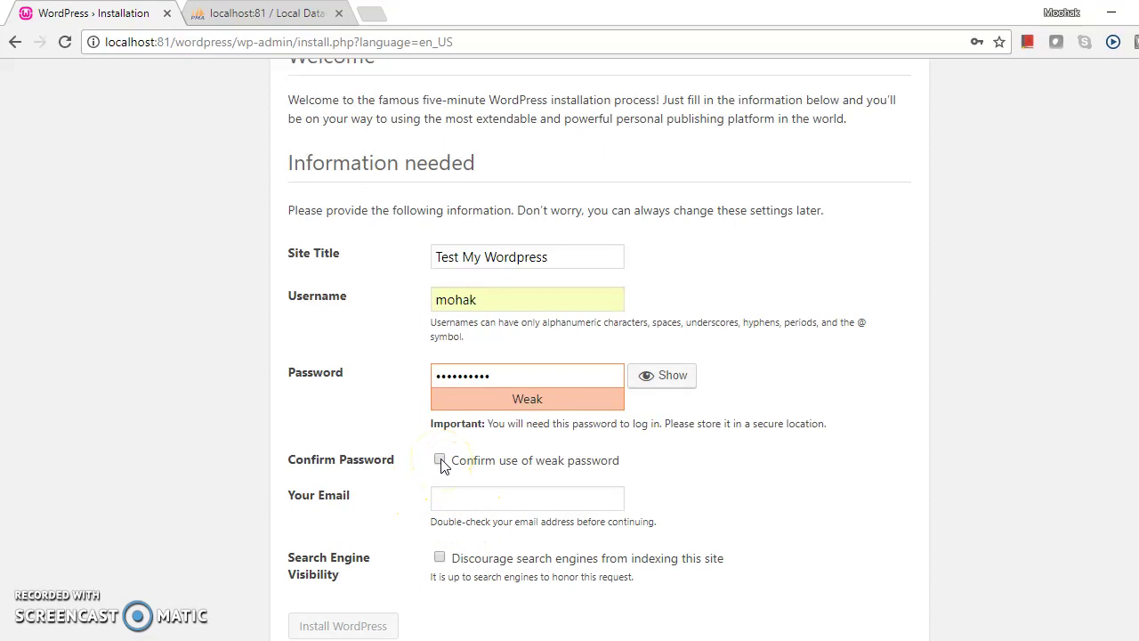
Step: Confirm use of the weak password and submit the installation details
{"action": "left_click", "coordinate": [522, 496]}
{"action": "scroll", "coordinate": [543, 491], "scroll_direction": "down", "scroll_amount": 1}
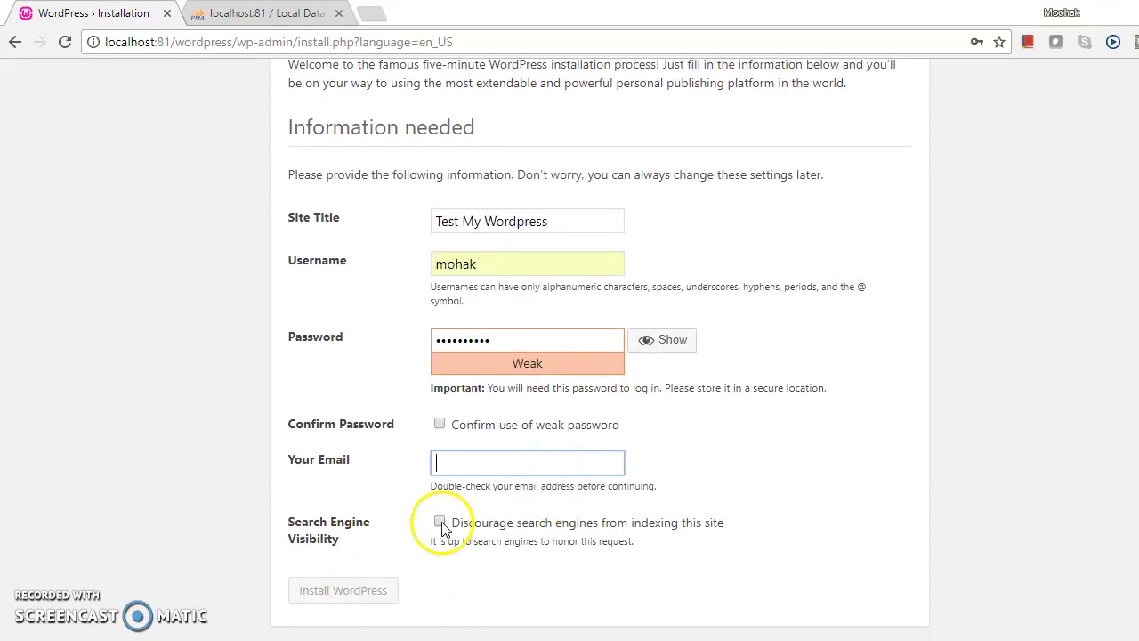
{"action": "left_click", "coordinate": [440, 425]}
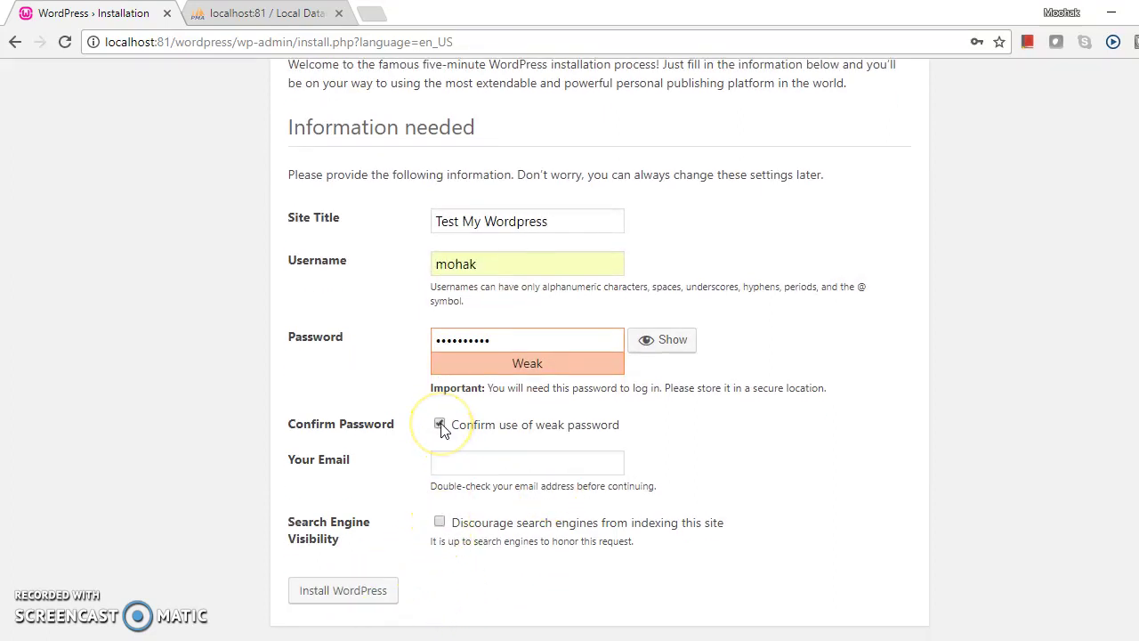
{"action": "left_click", "coordinate": [559, 452]}
{"action": "left_click", "coordinate": [355, 591]}
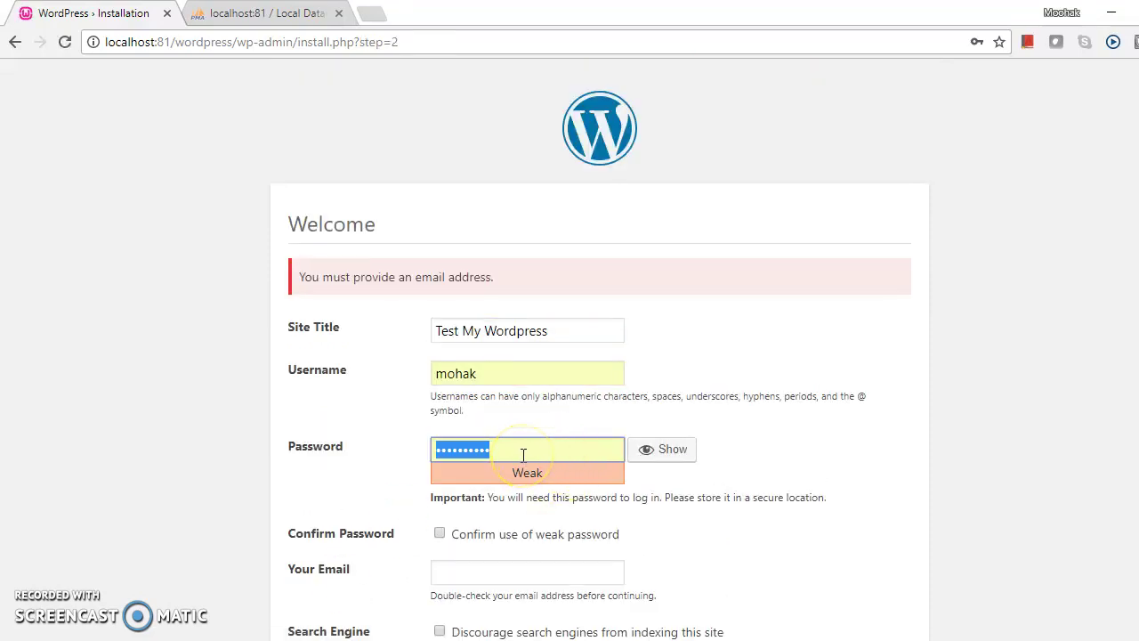
Step: Enter the admin e-mail address, reconfirm the weak password, and install WordPress
{"action": "left_click", "coordinate": [455, 577]}
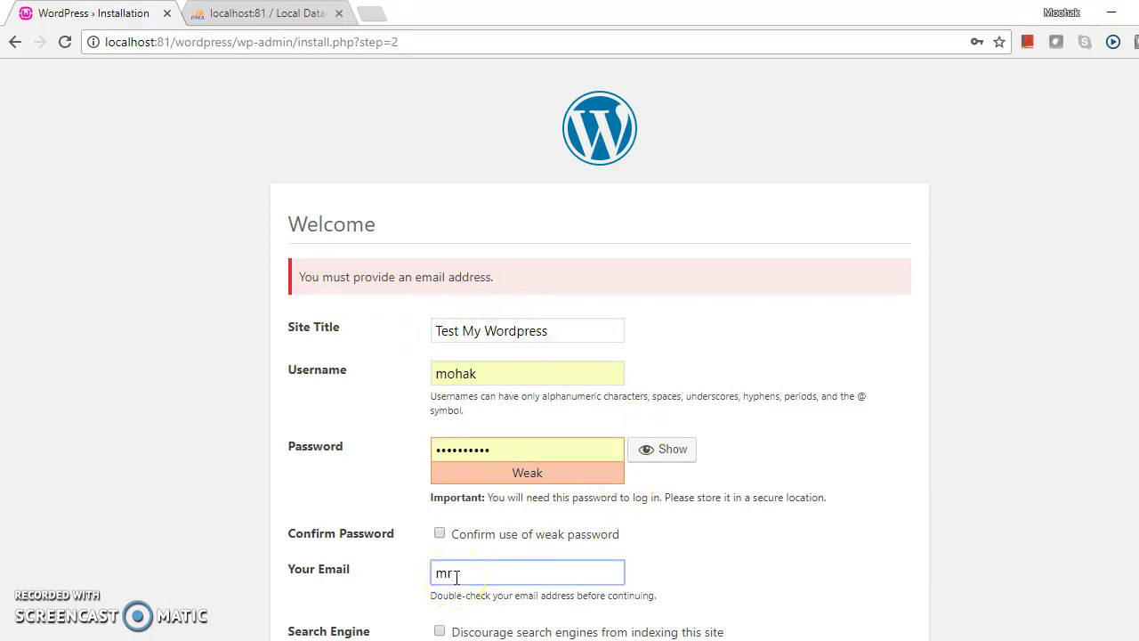
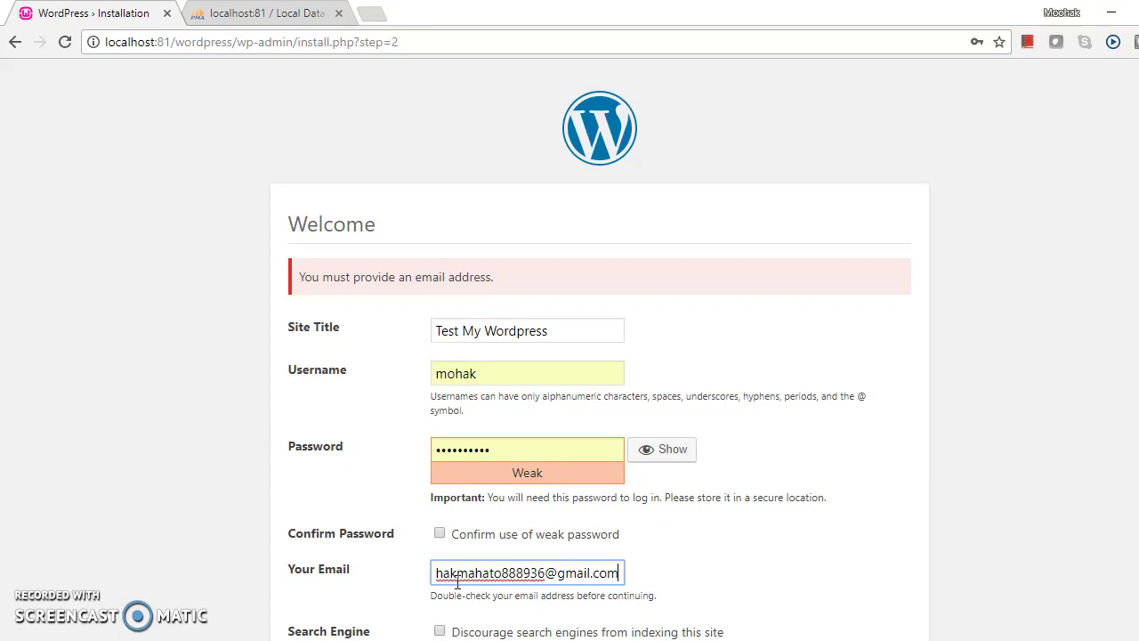
{"action": "scroll", "coordinate": [761, 422], "scroll_direction": "down", "scroll_amount": 2}
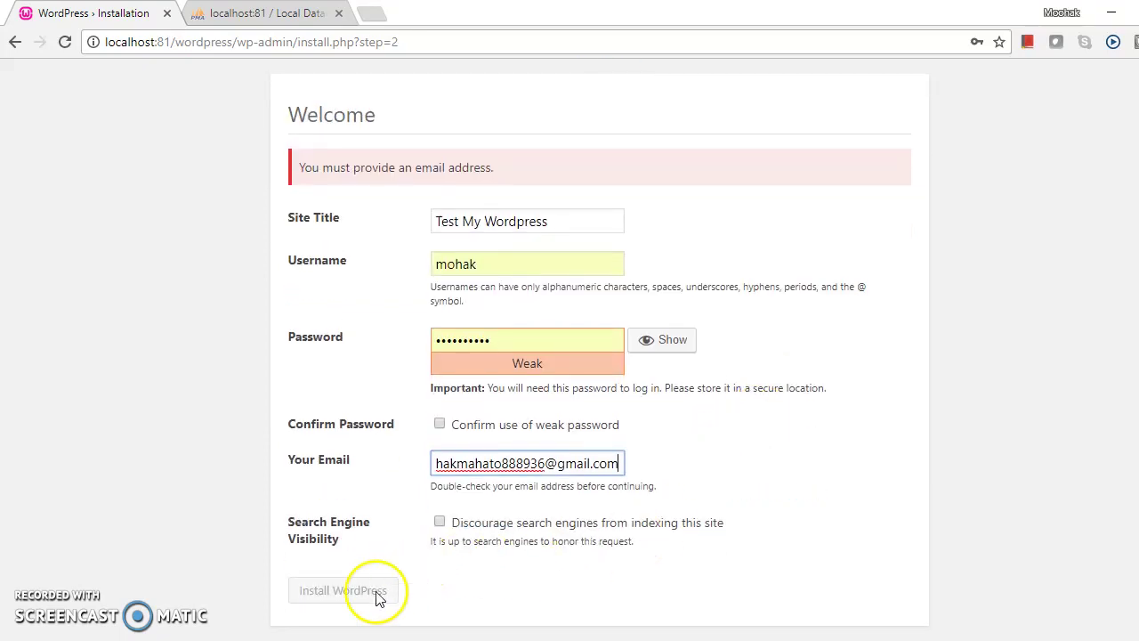
{"action": "left_click", "coordinate": [439, 424]}
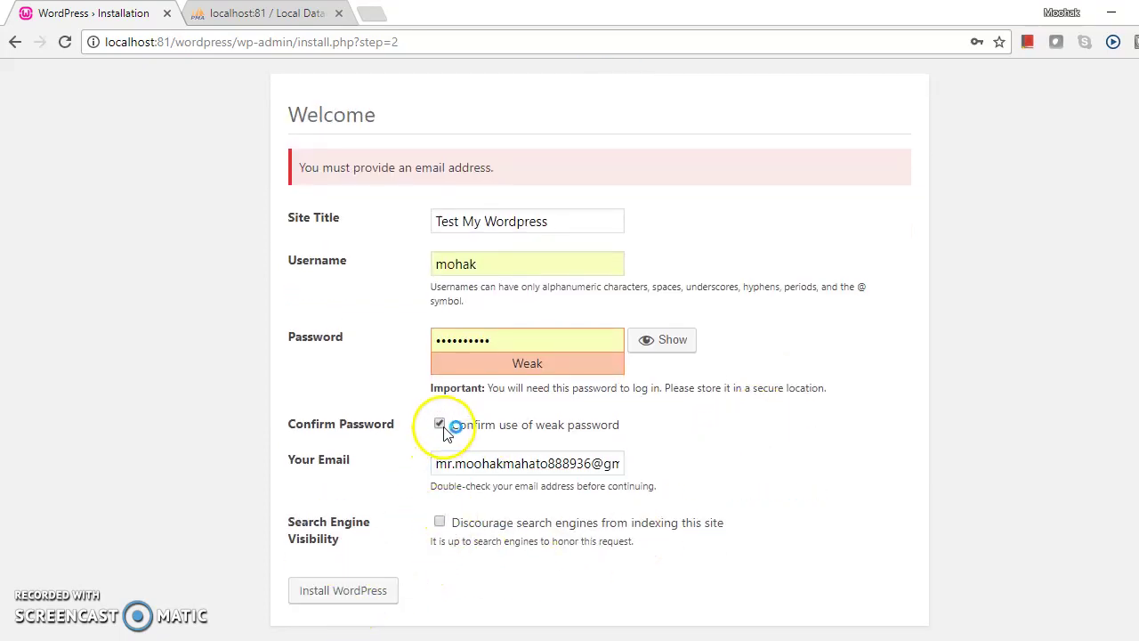
{"action": "left_click", "coordinate": [374, 592]}
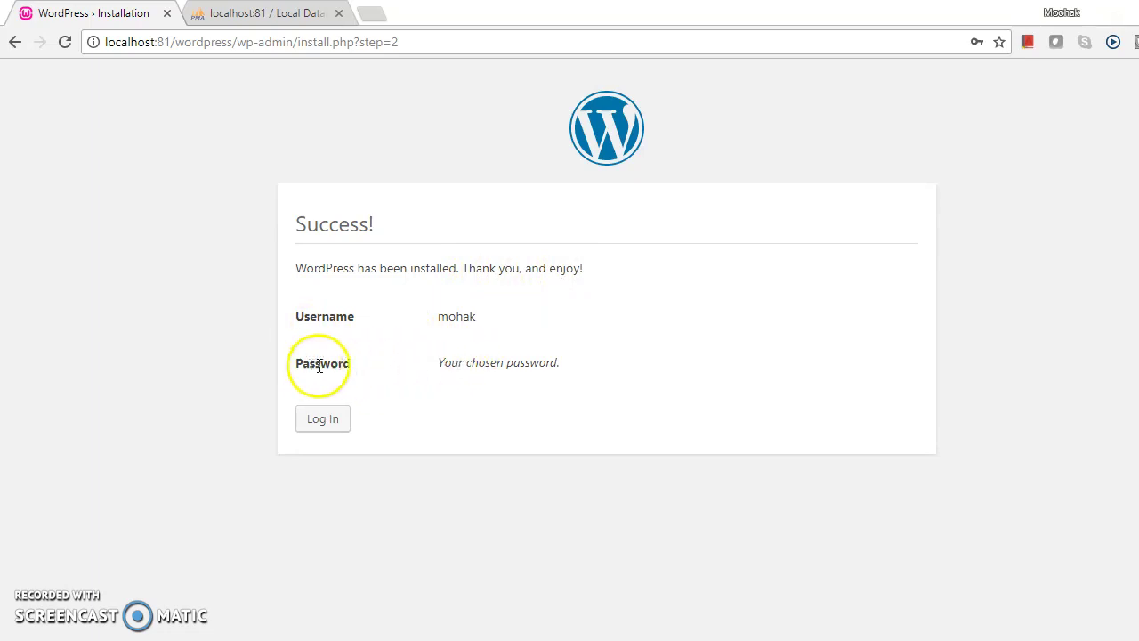
Step: Log in with the new admin account, replacing the autofilled password with the account password
{"action": "left_click", "coordinate": [325, 418]}
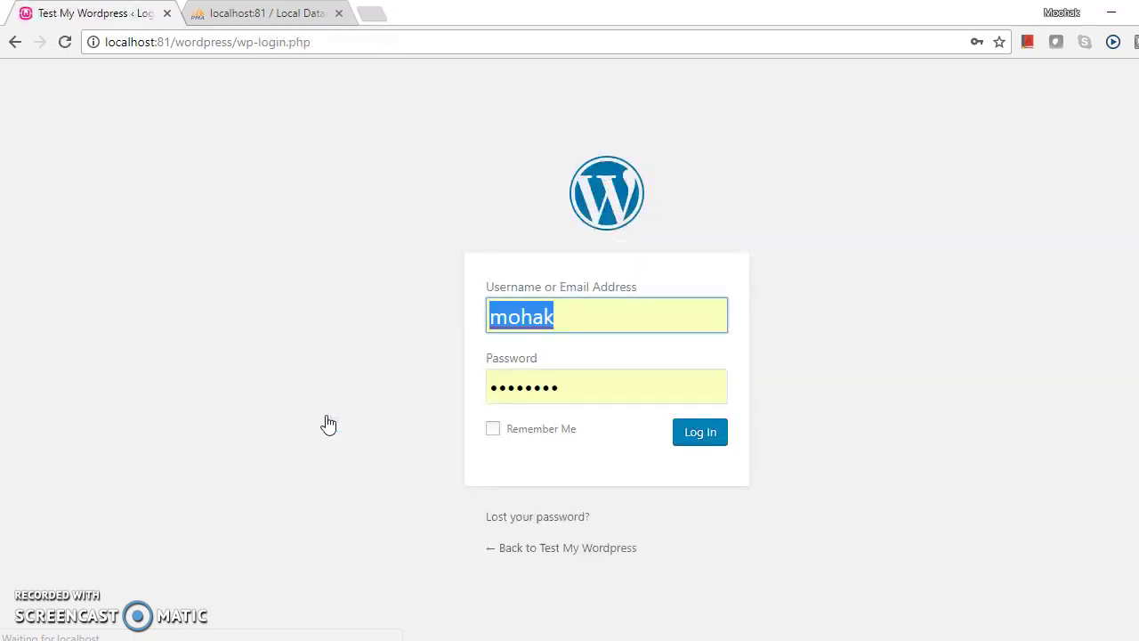
{"action": "left_click", "coordinate": [620, 394]}
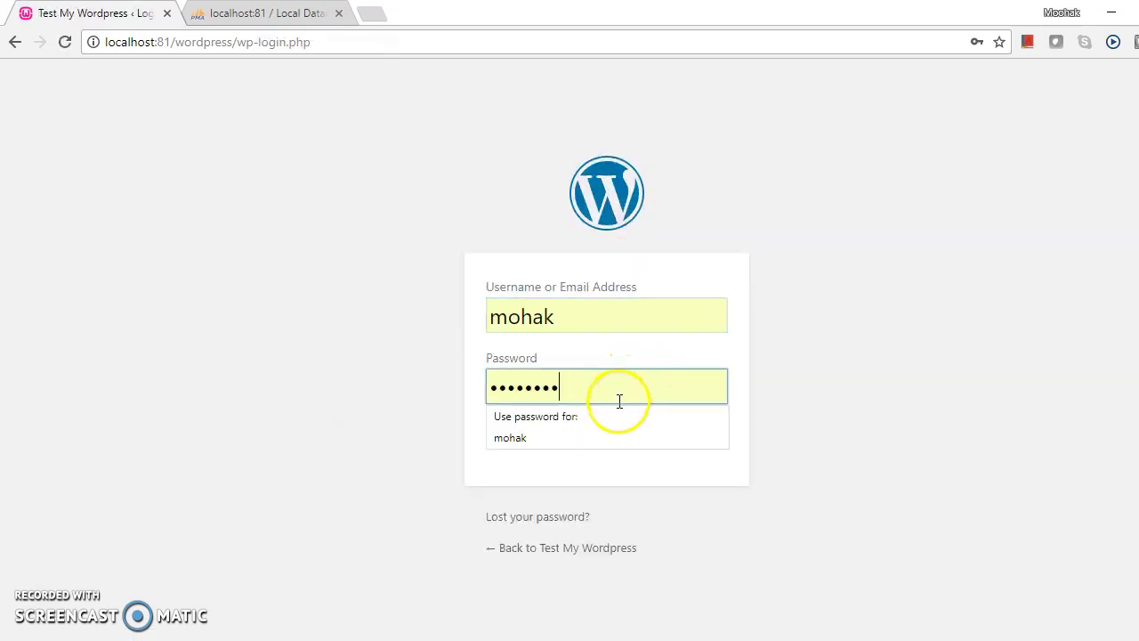
{"action": "key", "text": "BackSpace"}
{"action": "key", "text": "BackSpace"}
{"action": "key", "text": "BackSpace"}
{"action": "key", "text": "BackSpace"}
{"action": "key", "text": "BackSpace"}
{"action": "key", "text": "BackSpace"}
{"action": "key", "text": "BackSpace"}
{"action": "key", "text": "BackSpace"}
{"action": "type", "text": "•••••••"}
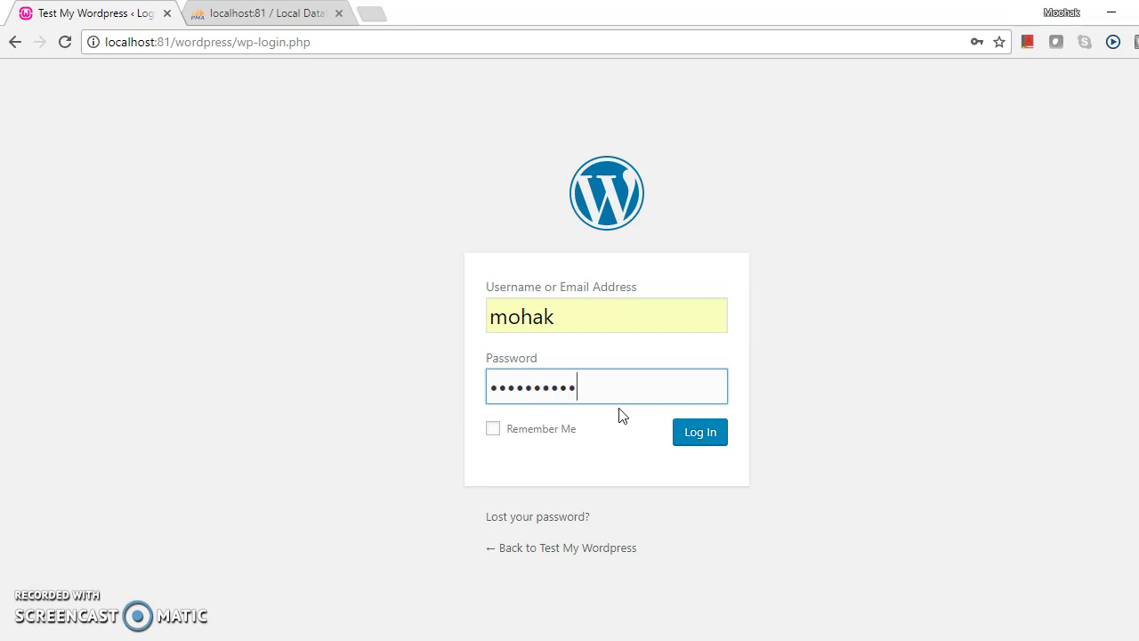
{"action": "left_click", "coordinate": [699, 435]}
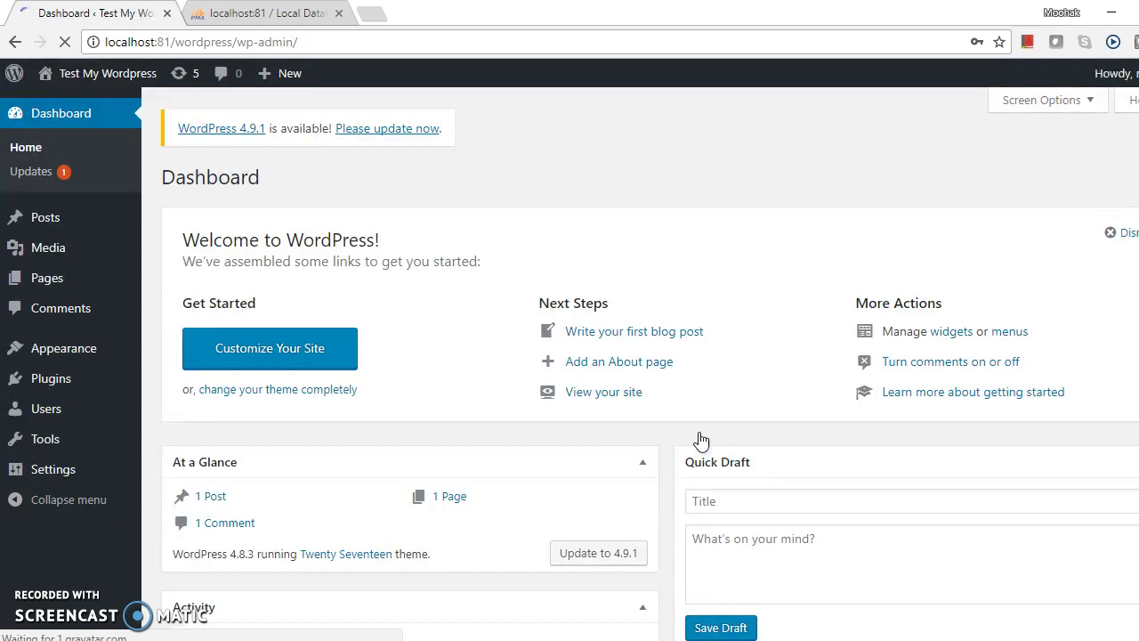
Step: Dismiss Chrome's password-update offer with Nope and scroll through the Dashboard panels
{"action": "left_click", "coordinate": [234, 399]}
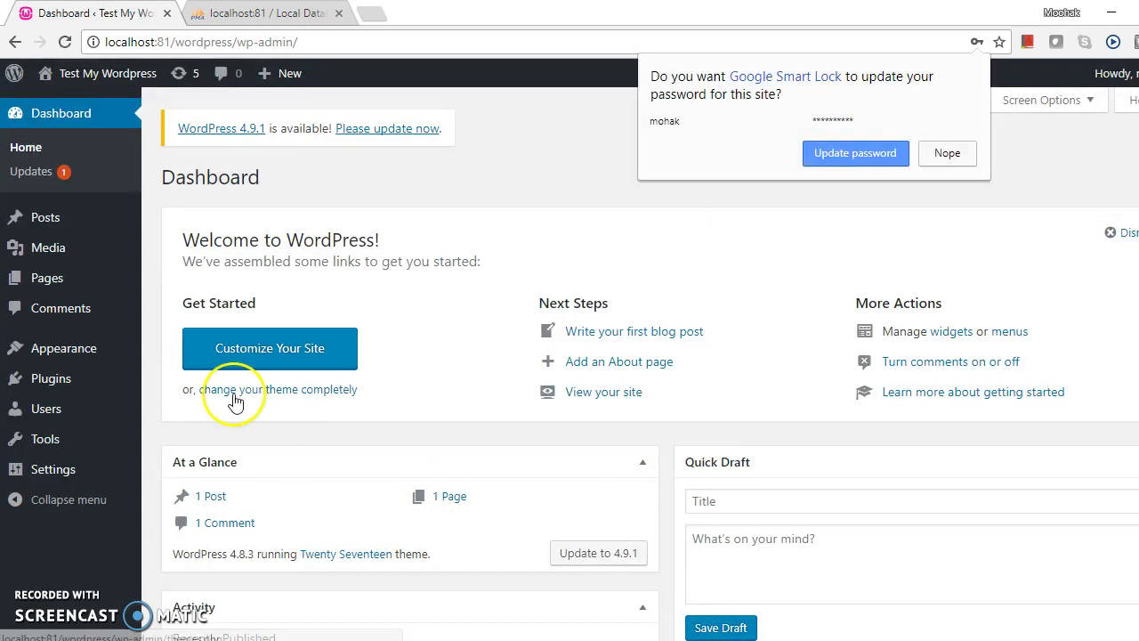
{"action": "left_click", "coordinate": [947, 154]}
{"action": "scroll", "coordinate": [587, 383], "scroll_direction": "down", "scroll_amount": 3}
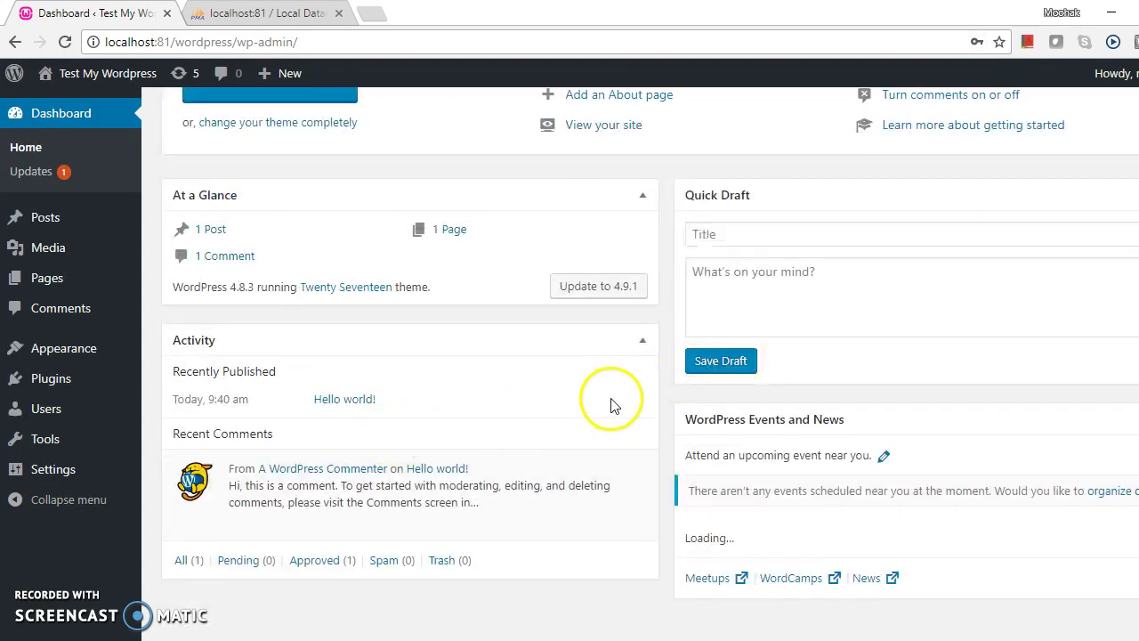
{"action": "scroll", "coordinate": [525, 419], "scroll_direction": "down", "scroll_amount": 1}
{"action": "scroll", "coordinate": [439, 448], "scroll_direction": "up", "scroll_amount": 4}
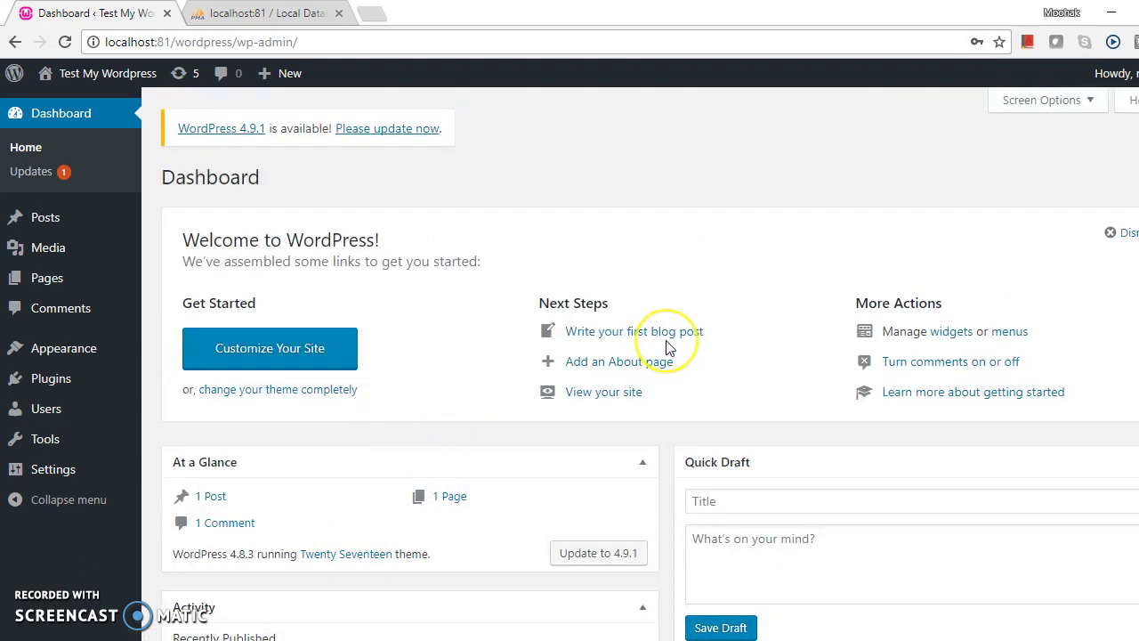